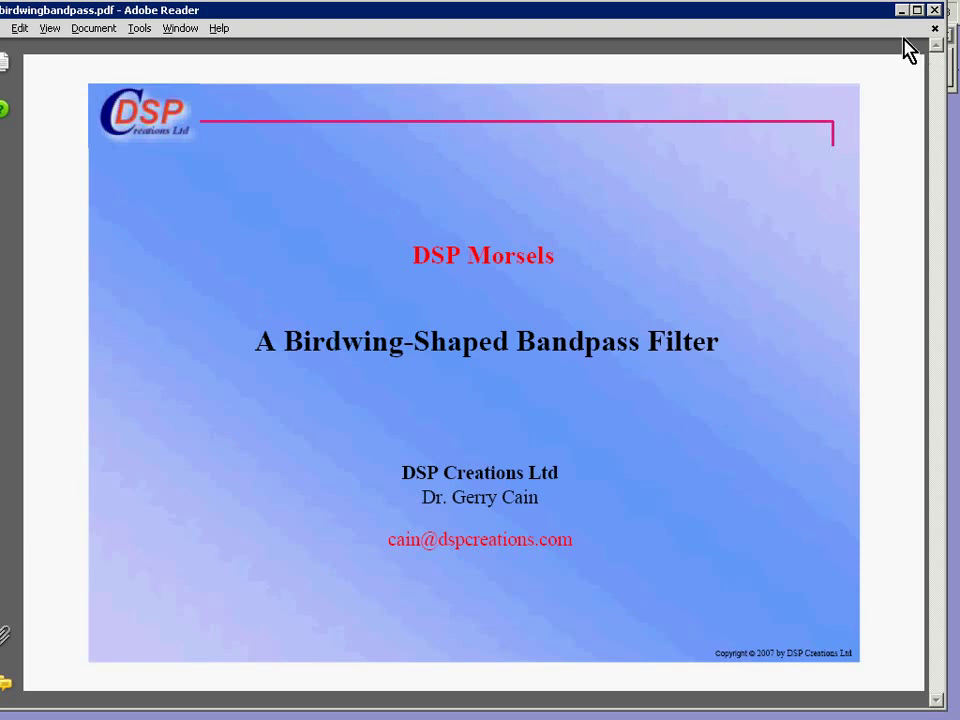
Minimize the Adobe Reader slideshow so the Sketch-a-Filt window is visible.
left_click(903, 12)
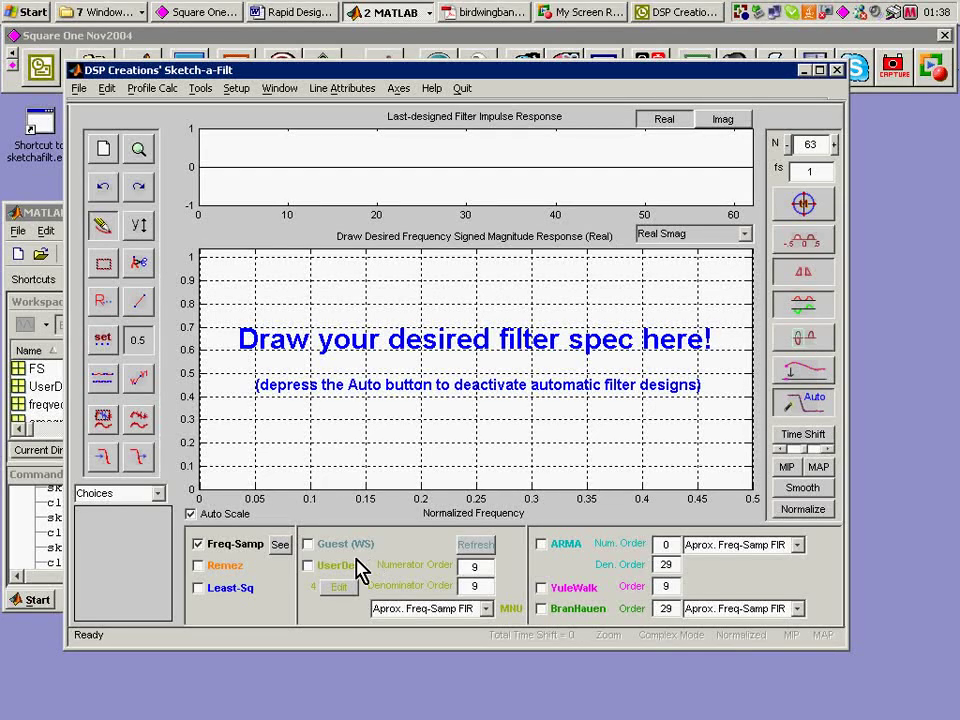
Switch the response plot's display type to dB Gain.
left_click(745, 234)
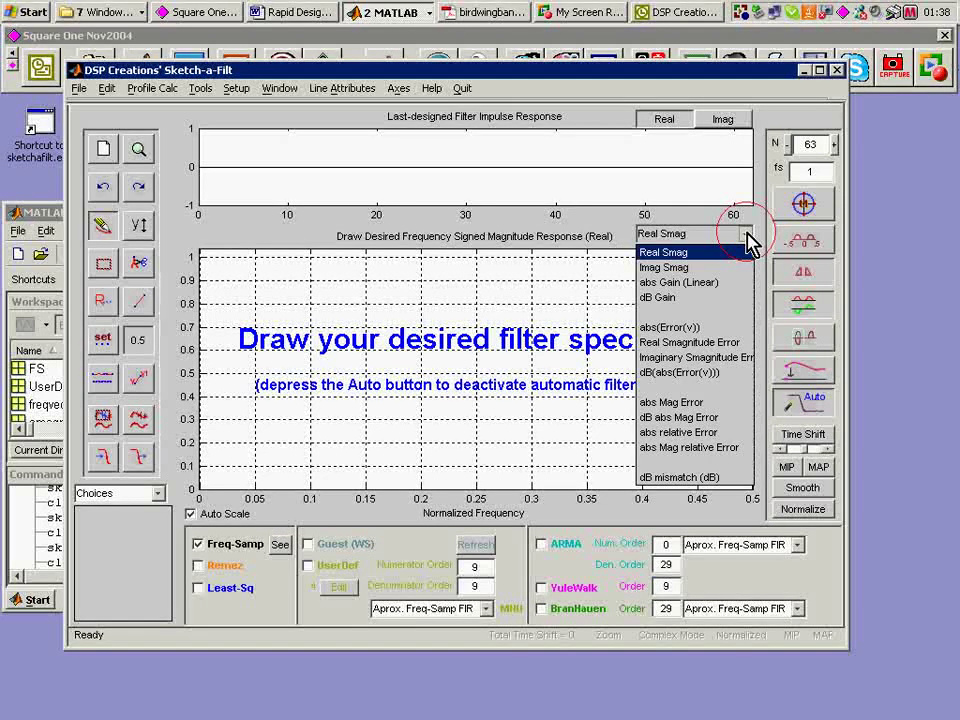
left_click(690, 299)
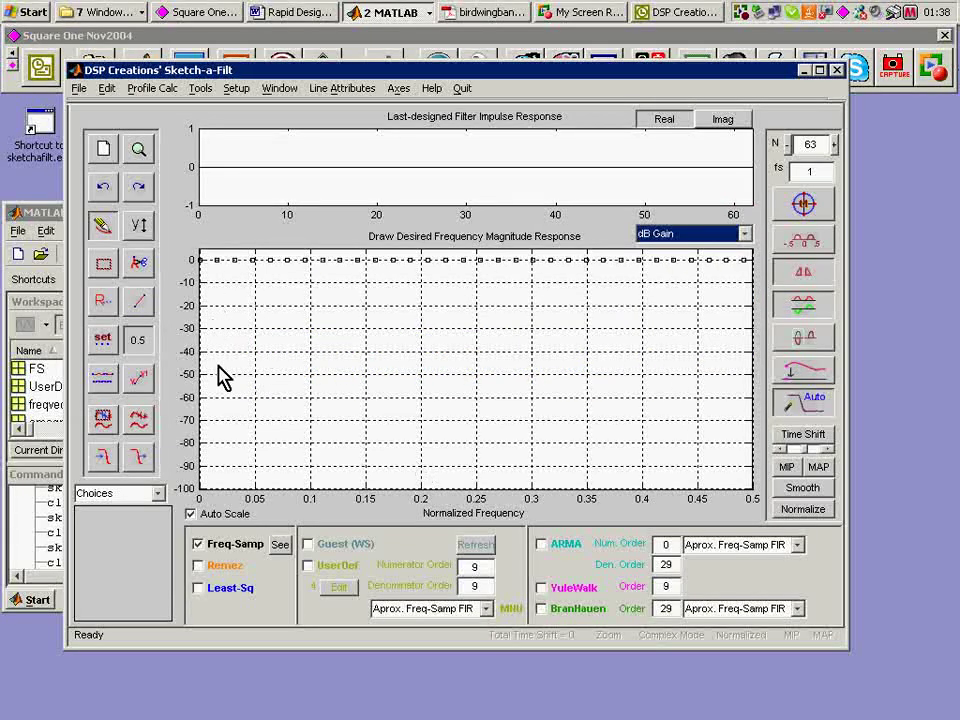
Bring up the linear ramp dialog and clear its four frequency and gain fields.
left_click(143, 388)
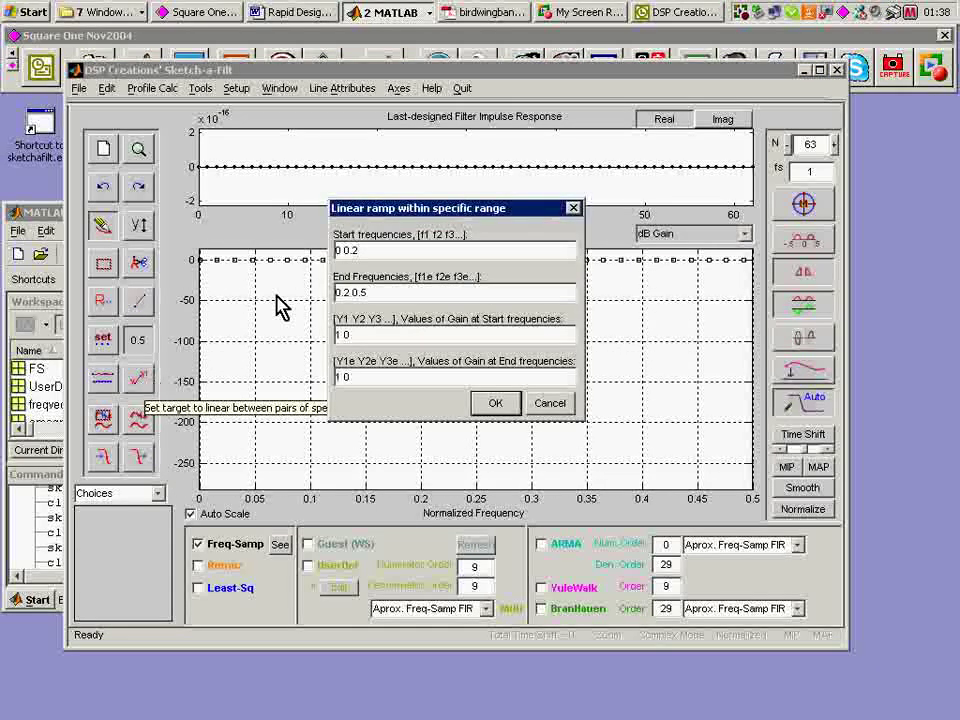
left_click_drag(372, 250, 310, 258)
key("Delete")
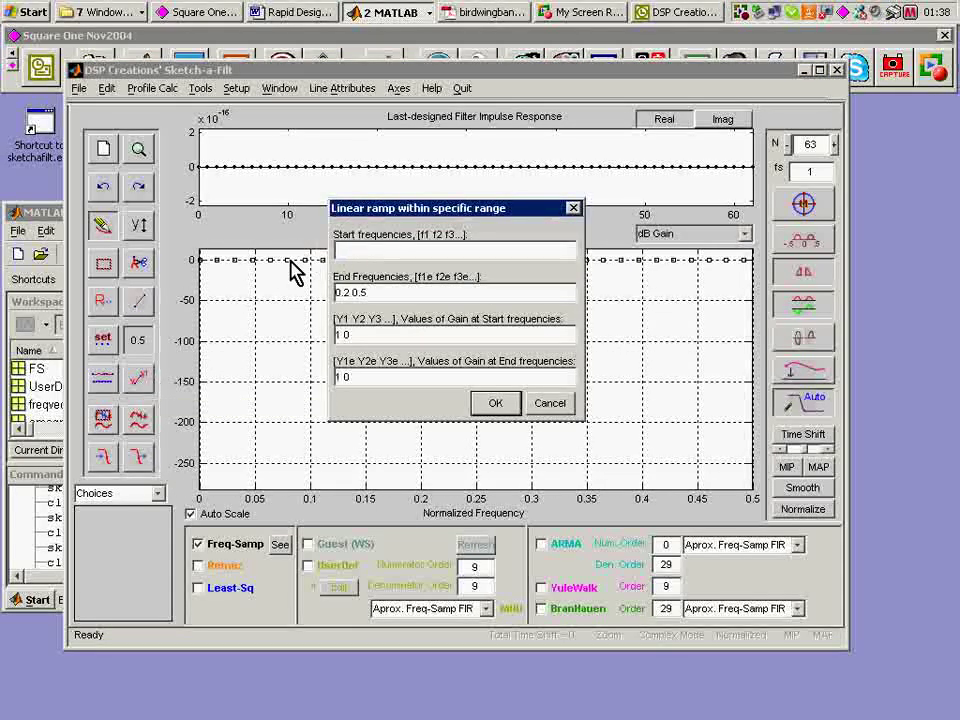
key("Tab")
key("Delete")
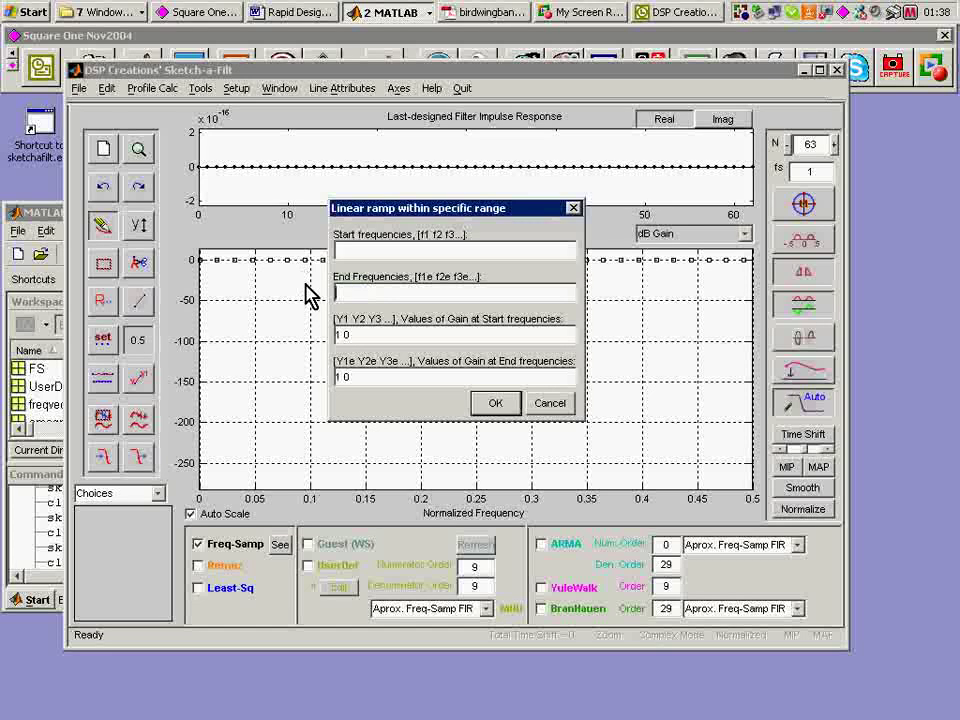
key("Tab")
key("Delete")
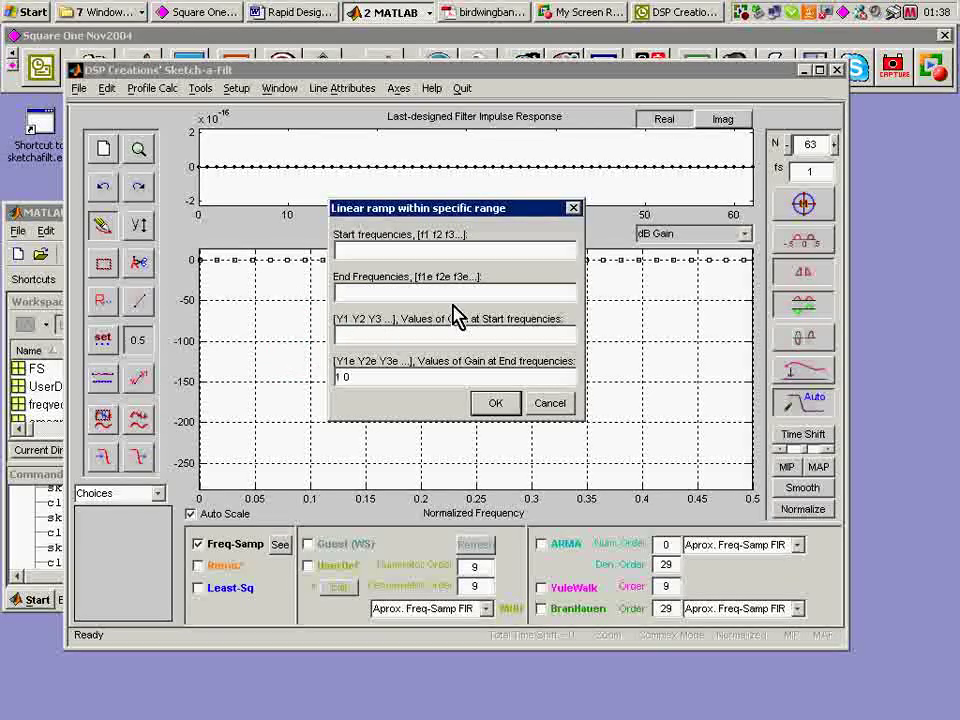
key("Tab")
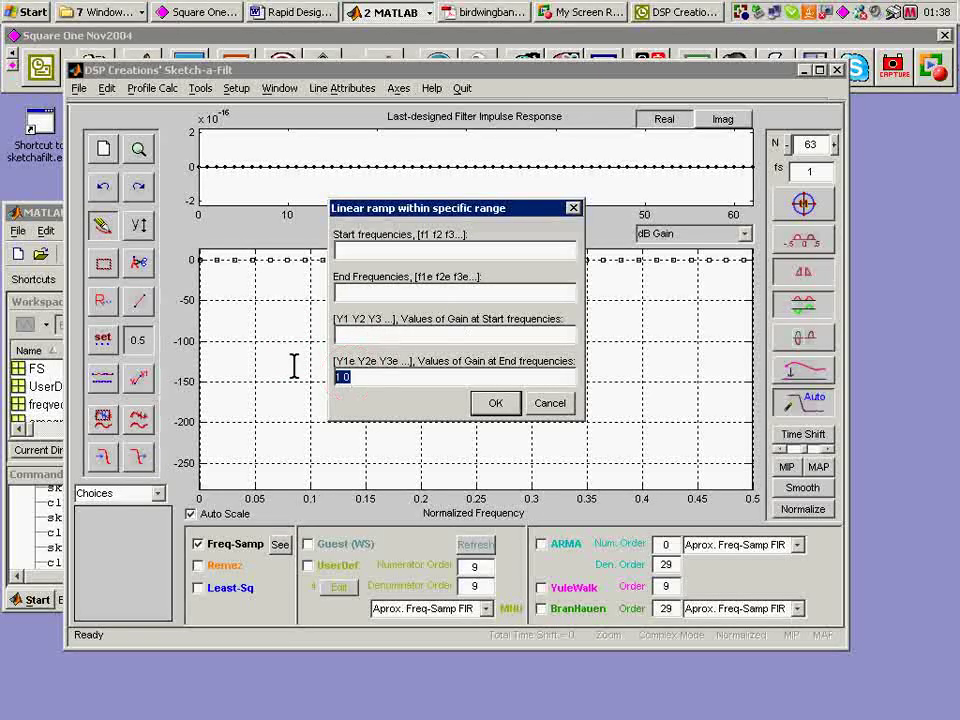
key("Delete")
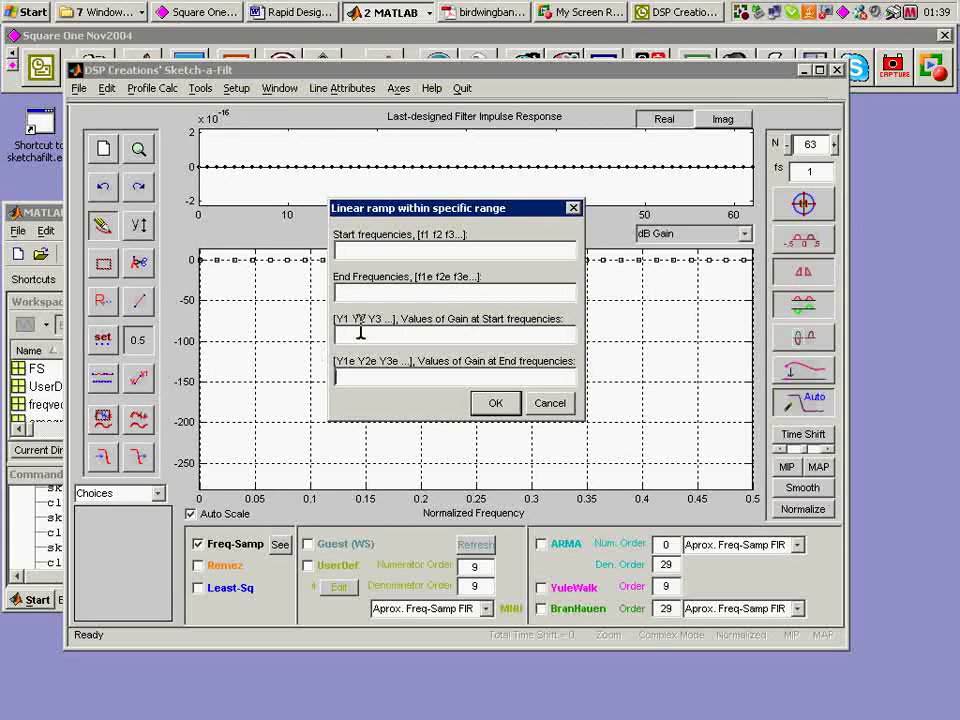
Enter a first ramp piece from frequency 0 to .19, gain -40 to -60 dB.
left_click(343, 251)
type("0")
left_click(341, 290)
left_click(347, 336)
type("-")
left_click(340, 378)
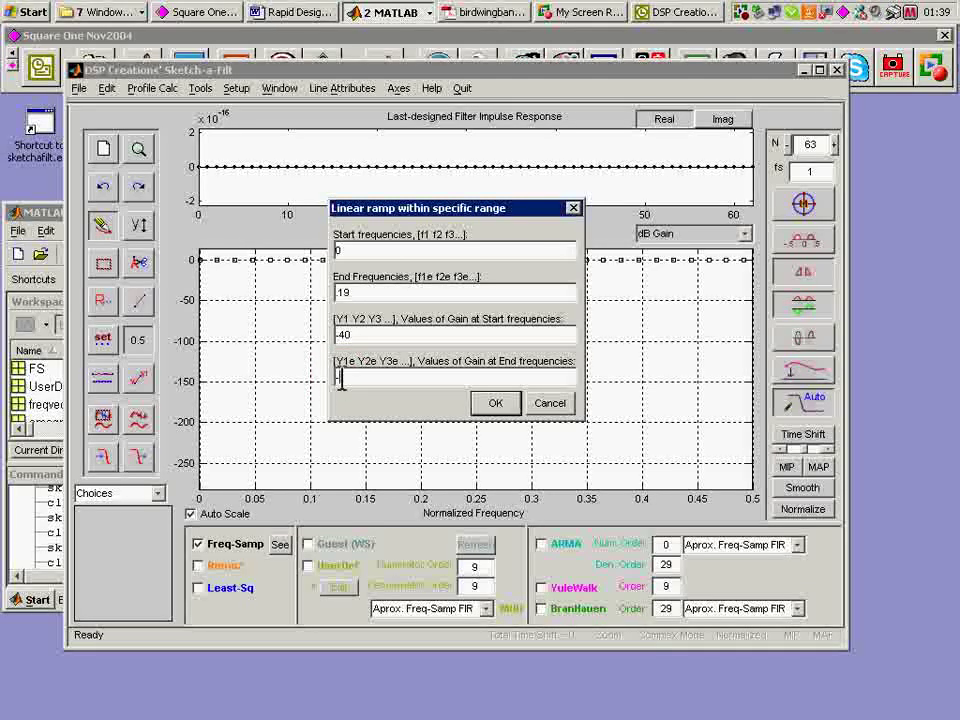
type("-60")
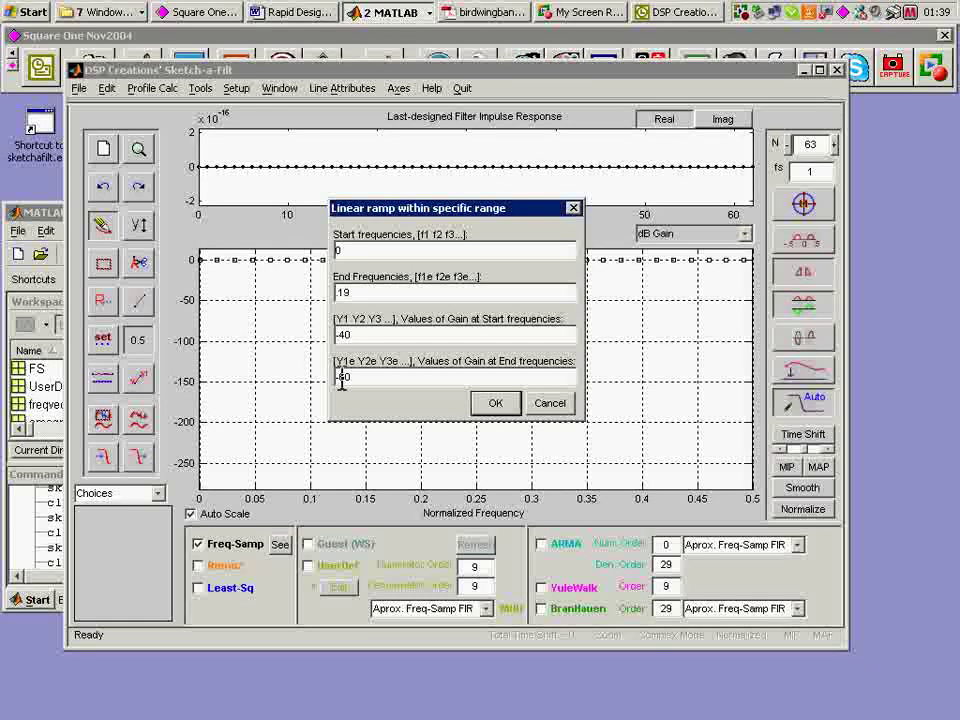
Append a ramp piece from .19 to .21 rising from -60 to 0 dB.
left_click(364, 251)
type(".19")
left_click(363, 293)
type(".19 ")
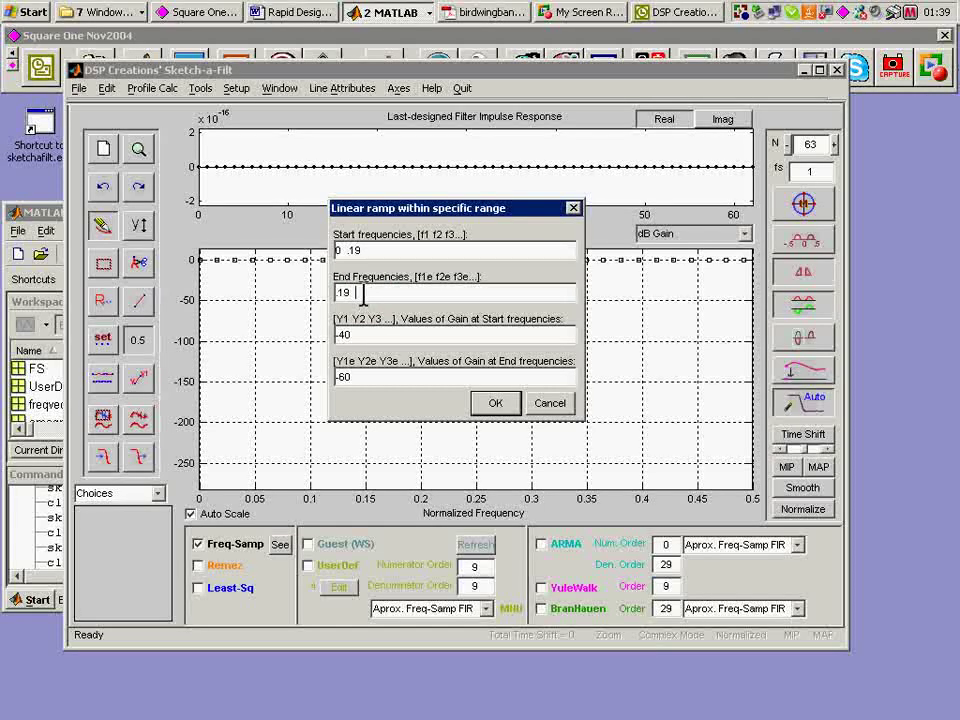
type(".21")
left_click(373, 336)
type("-60")
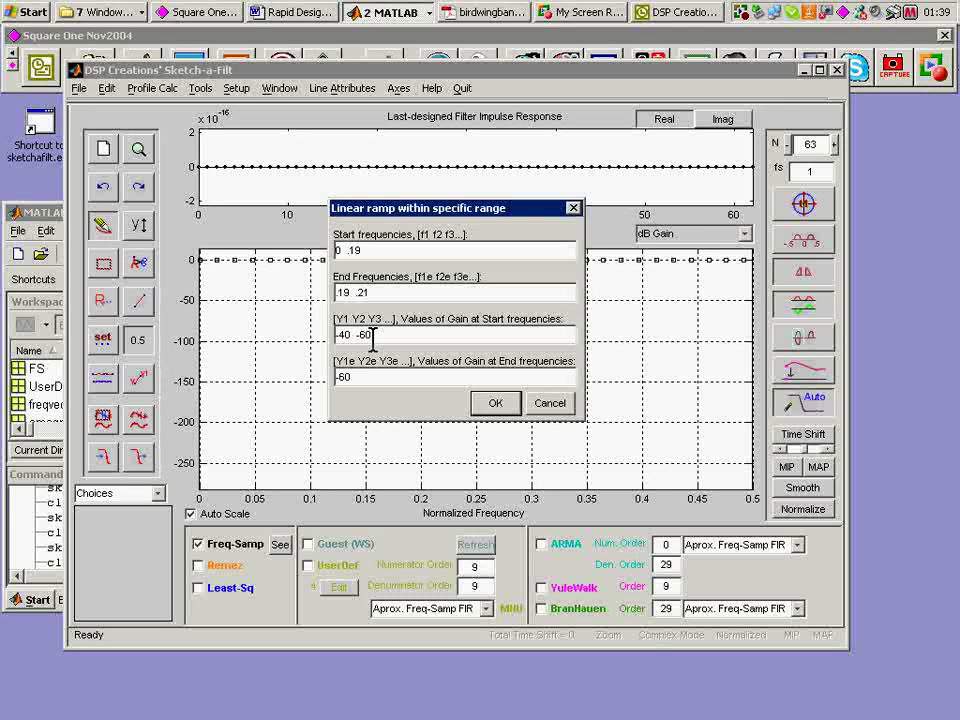
left_click(378, 380)
type("0")
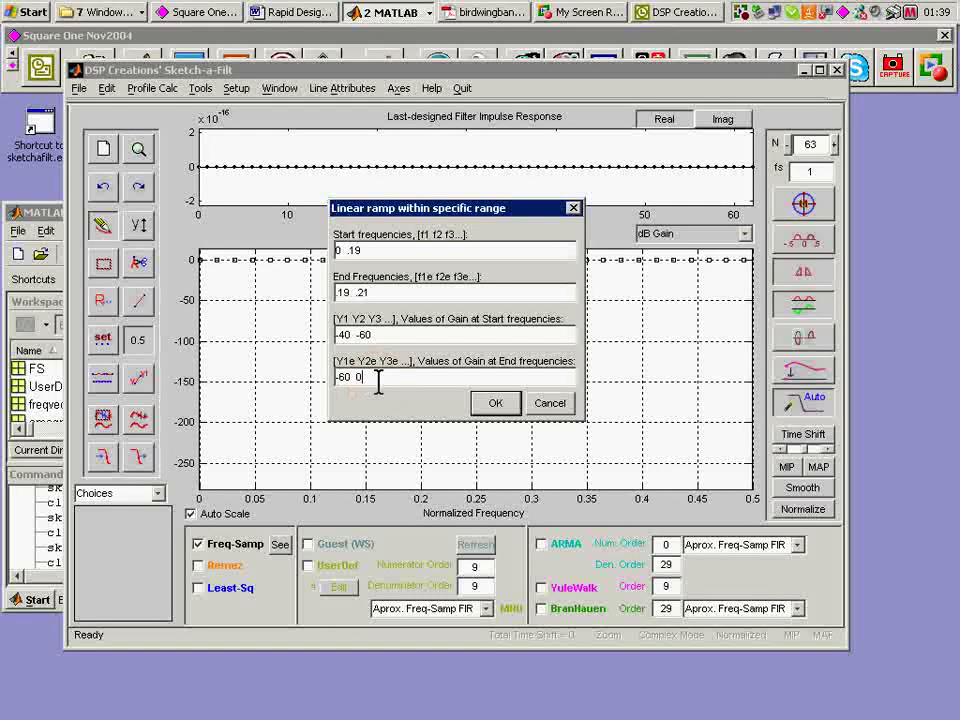
Append a flat 0 dB piece from .21 to .29, and start the next piece at .29.
left_click(364, 252)
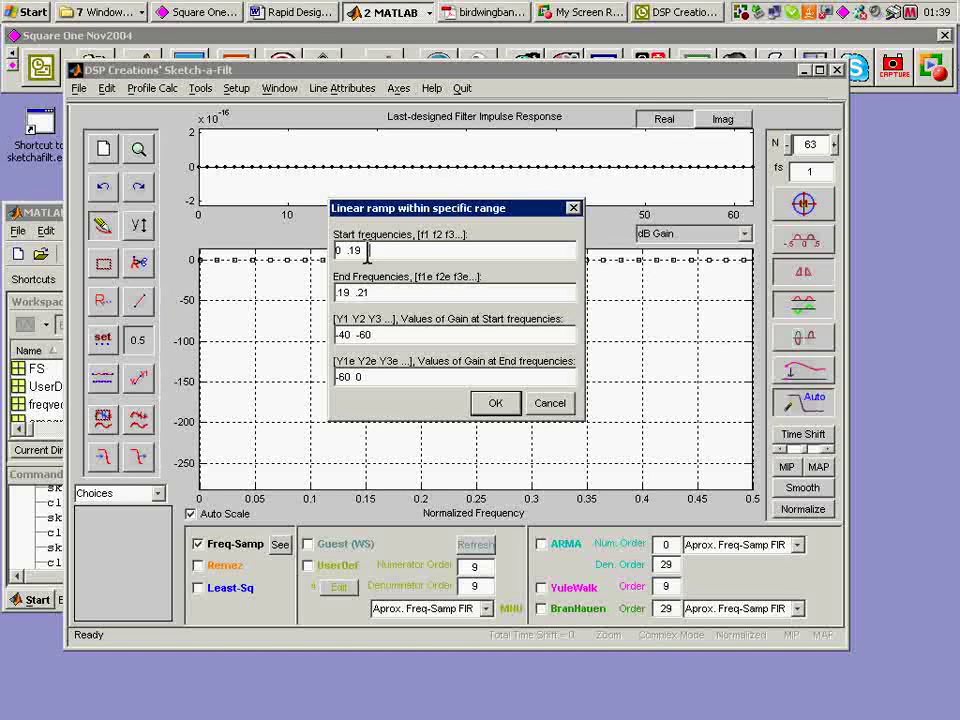
type(".21")
left_click(373, 293)
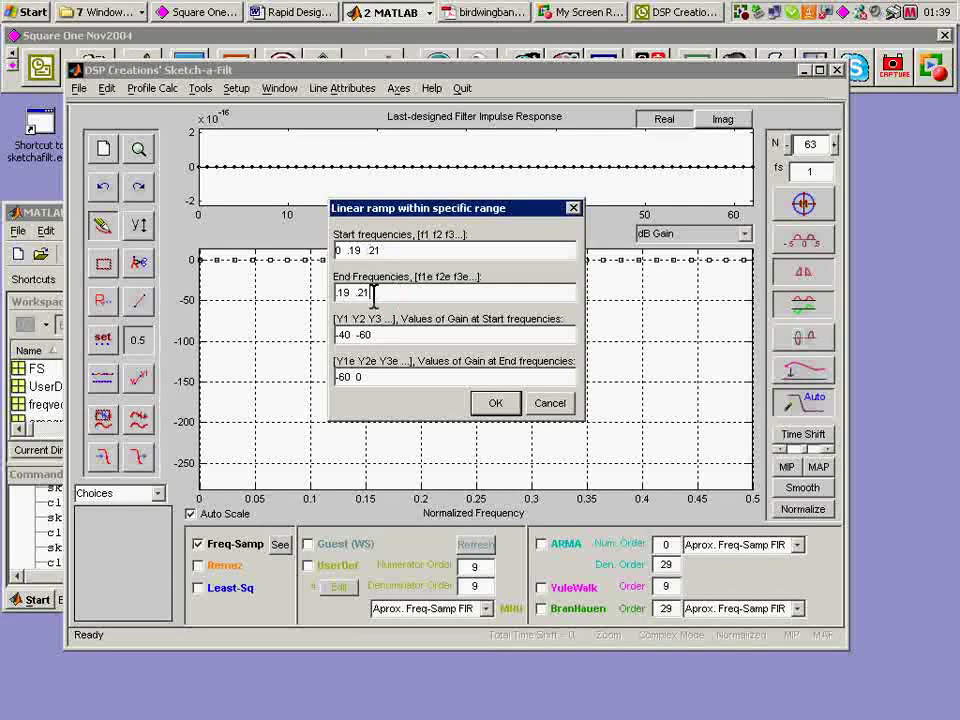
type(".29")
left_click(388, 334)
type("0")
left_click(369, 380)
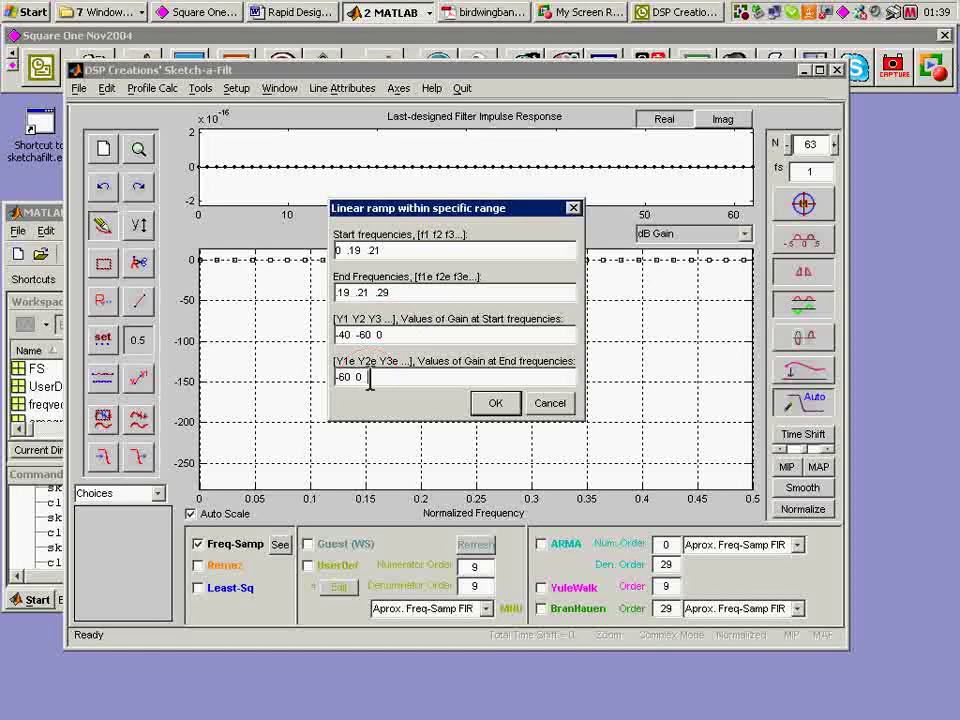
type("0")
left_click(414, 251)
type(".29")
Append the .29–.31 piece falling from 0 to -60 dB.
left_click(393, 296)
type(".31")
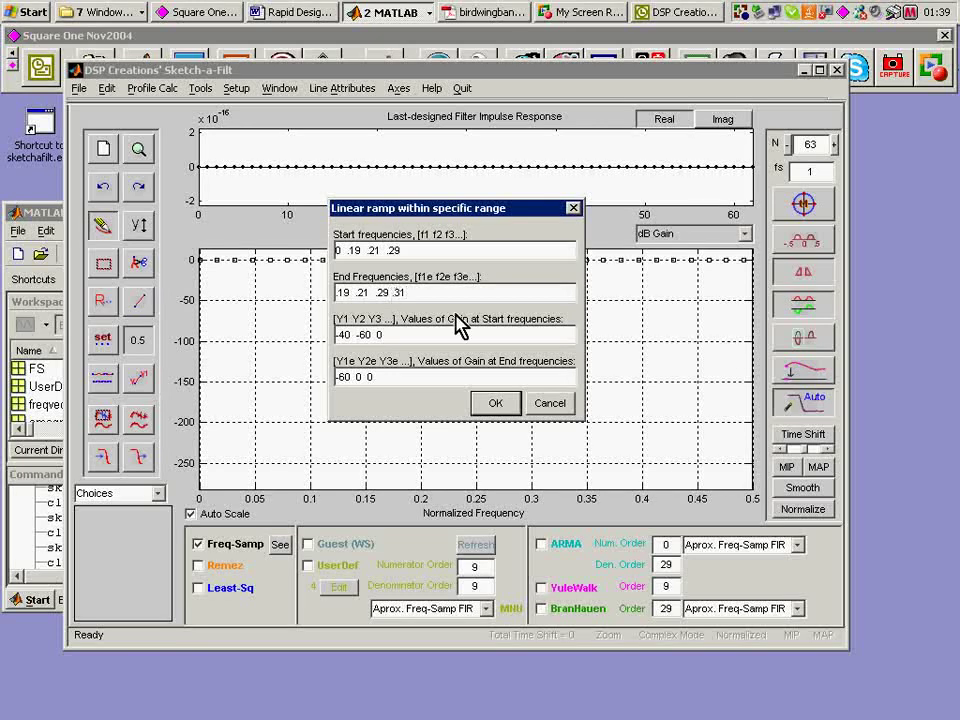
left_click(401, 333)
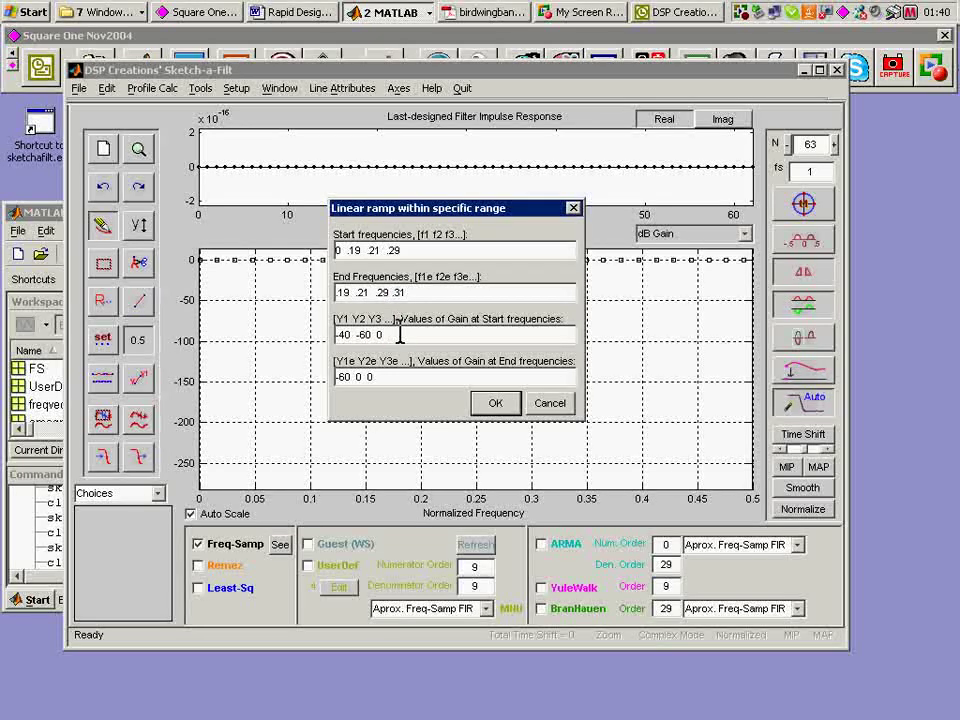
type("0")
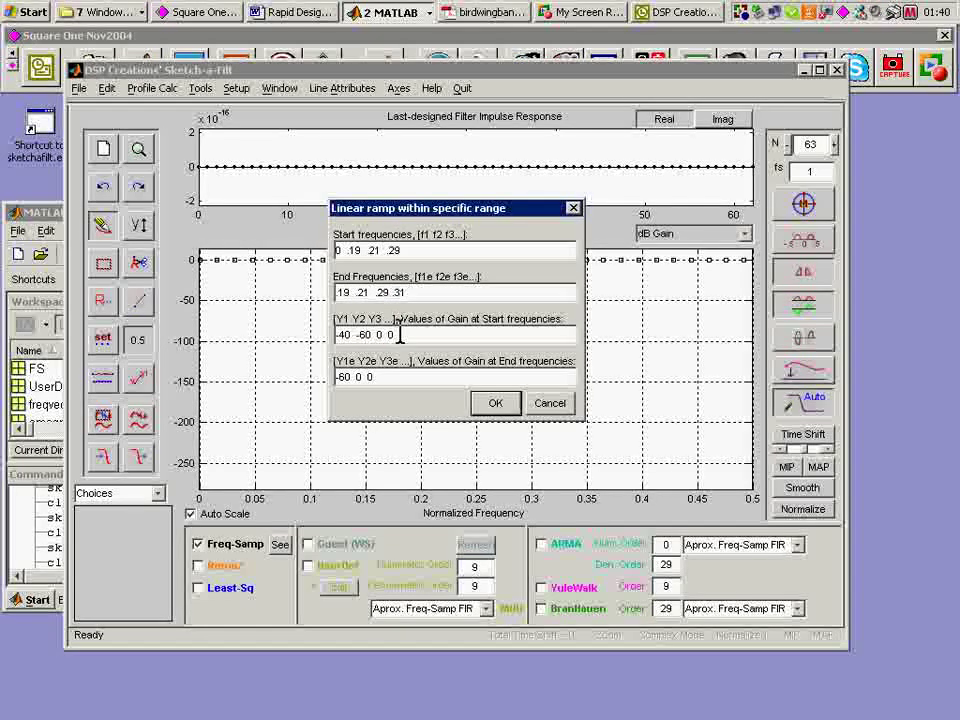
left_click(378, 383)
type("-60")
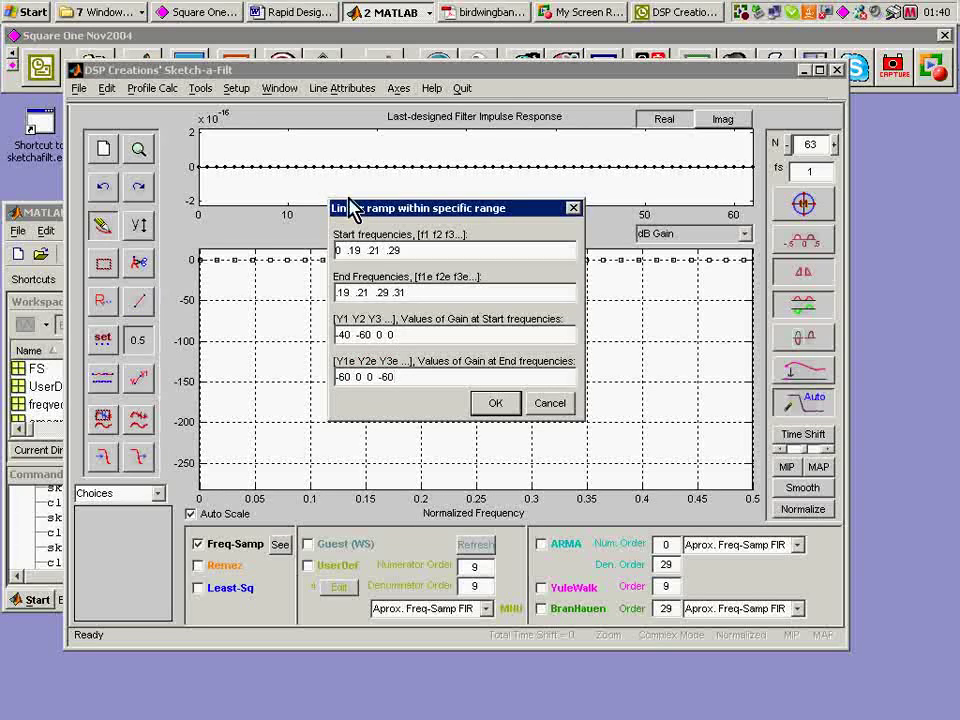
Add the final .31–.5 piece rising from -60 to -40 dB and confirm the ramp target.
left_click(429, 254)
type(".31")
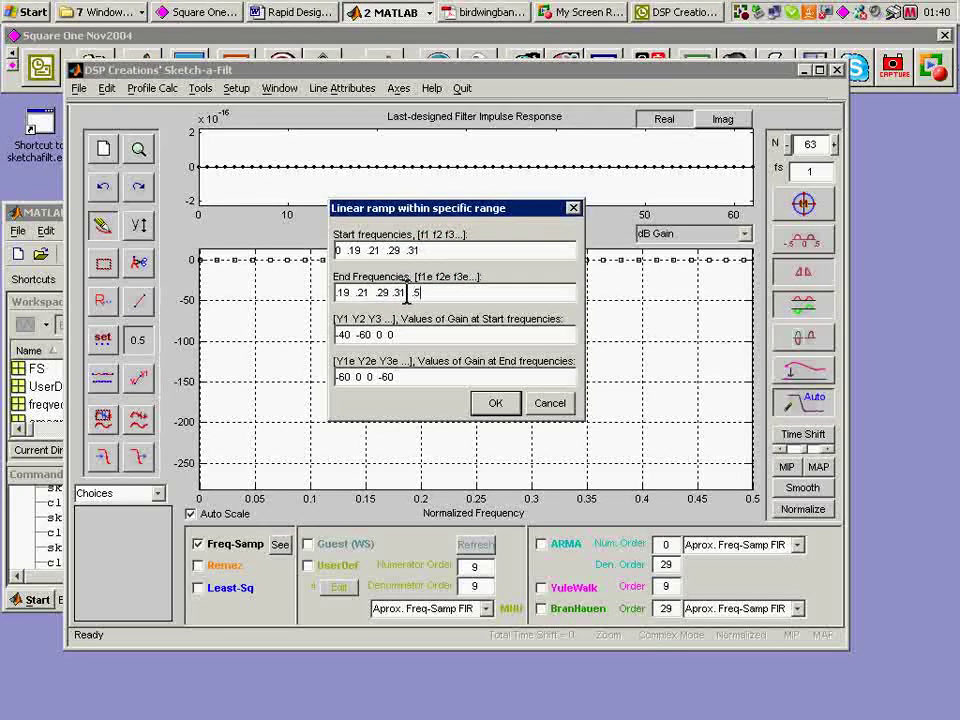
left_click(411, 335)
type("-60")
left_click(420, 378)
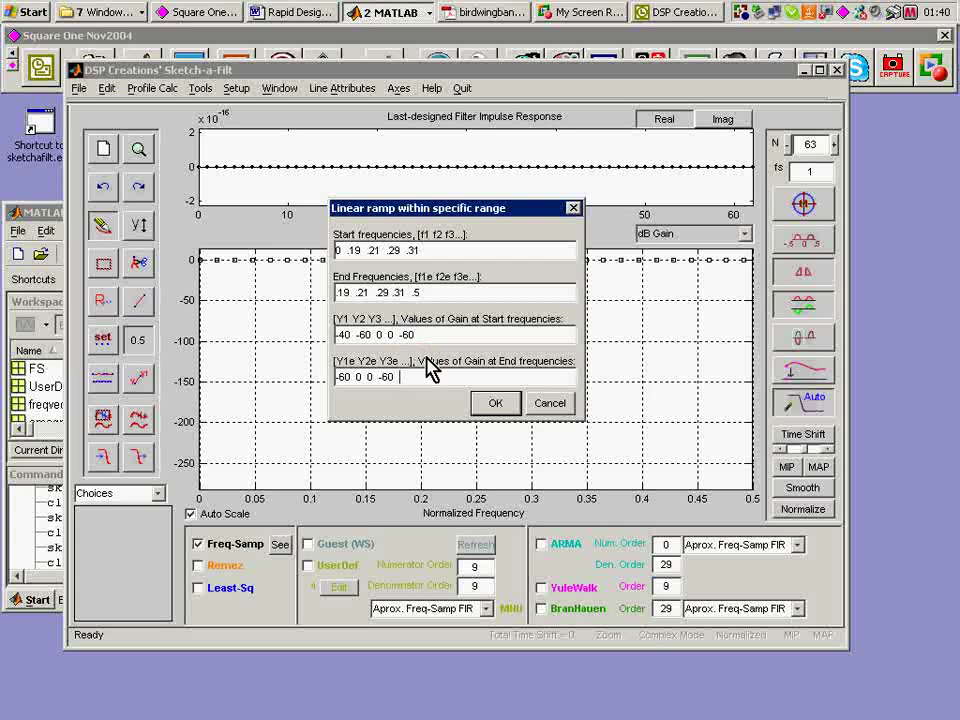
type("-40")
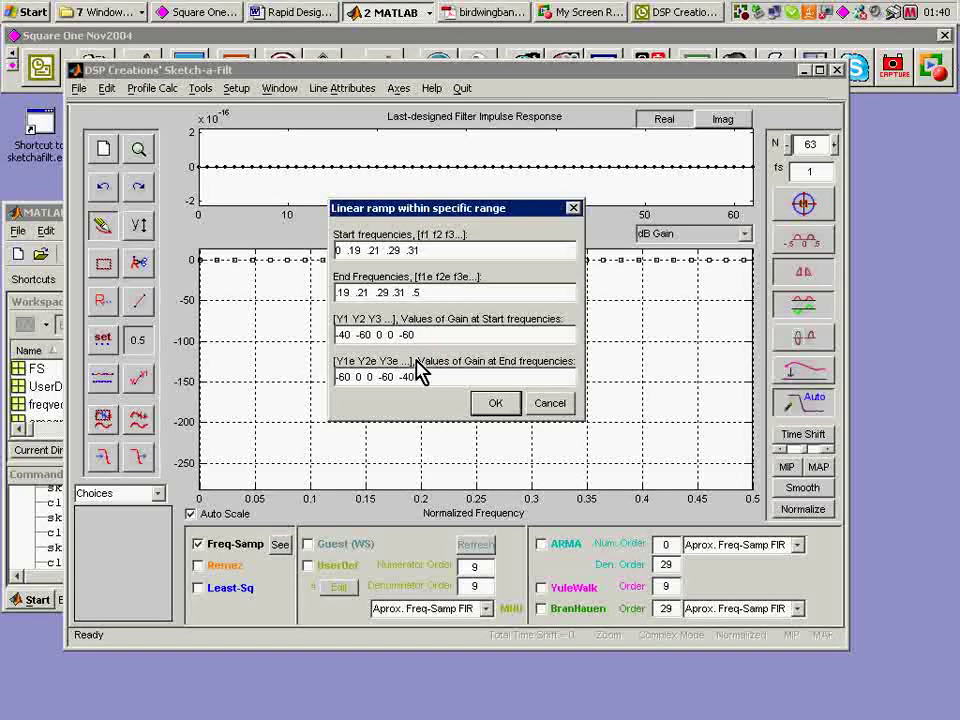
left_click(498, 404)
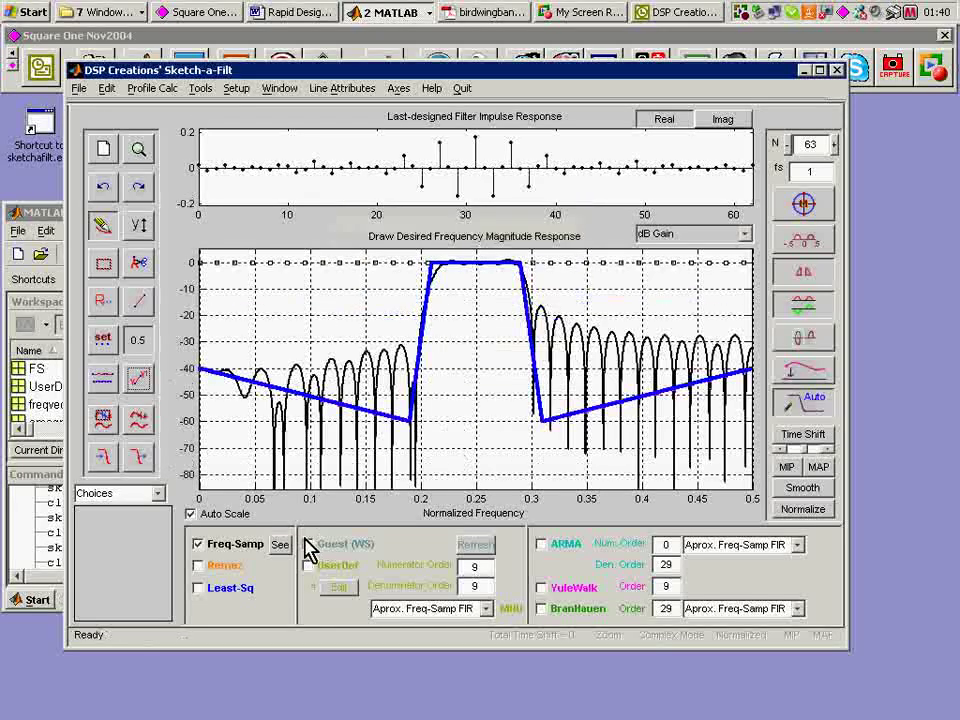
Turn off auto-scaling and set the frequency plot's y-limits to -90 to 5 dB.
left_click(191, 514)
left_click(142, 227)
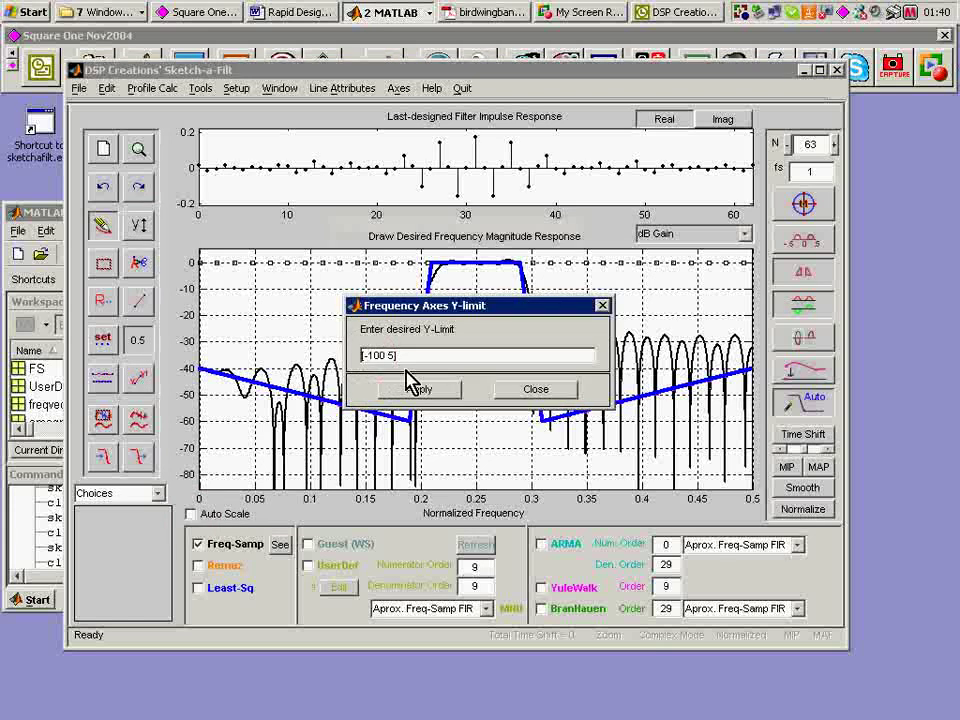
key("BackSpace")
key("BackSpace")
type("0")
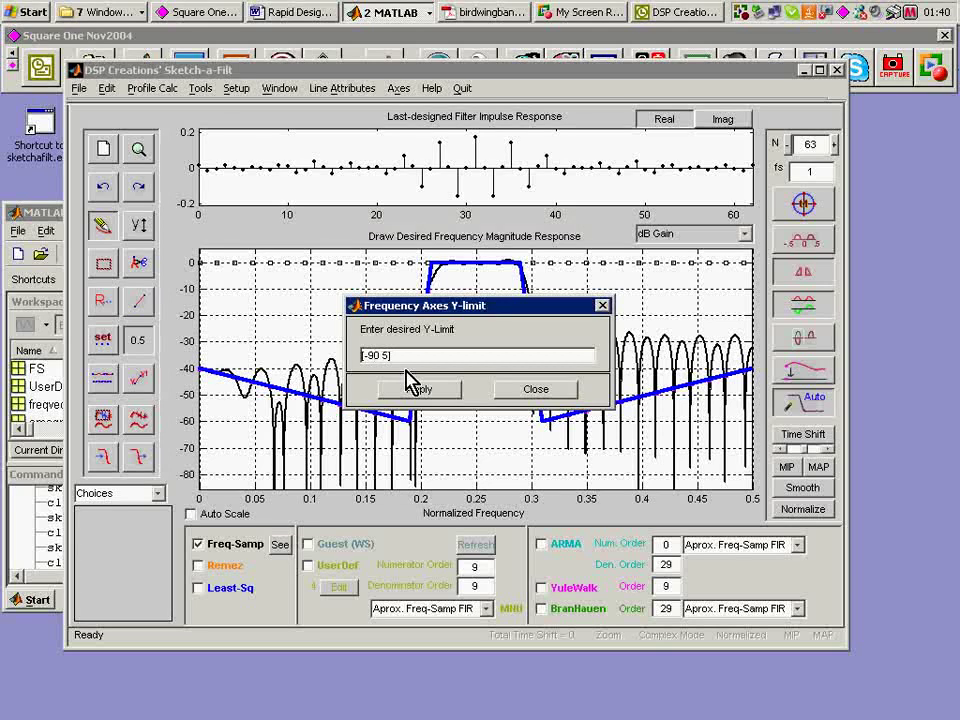
left_click(415, 387)
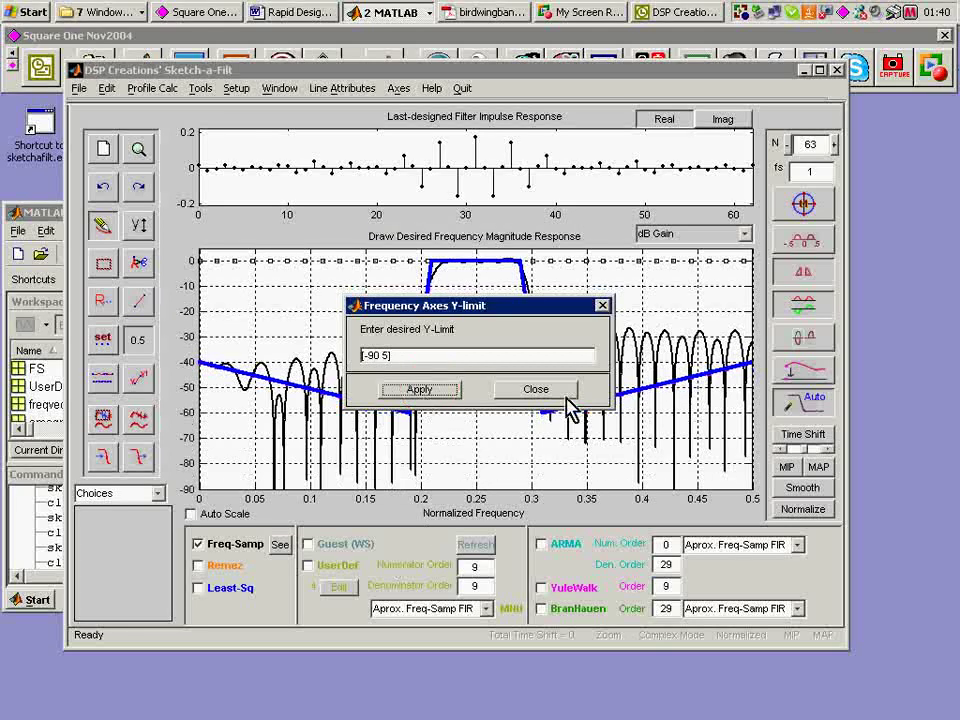
left_click(537, 389)
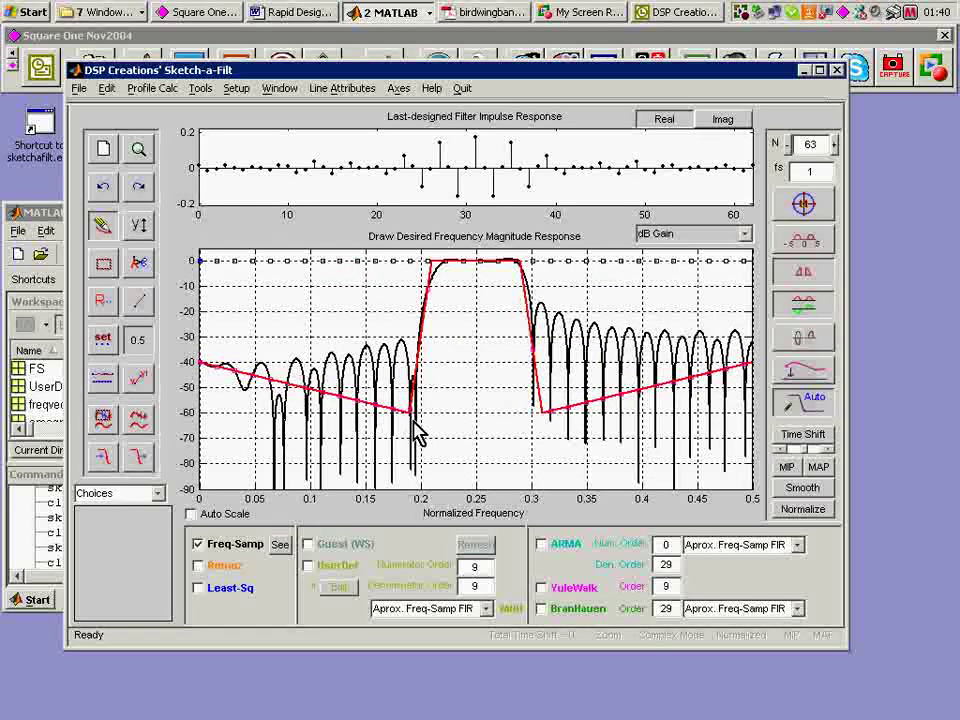
Turn off the Freq-Samp design and export the drawn target profile to the workspace.
left_click(198, 544)
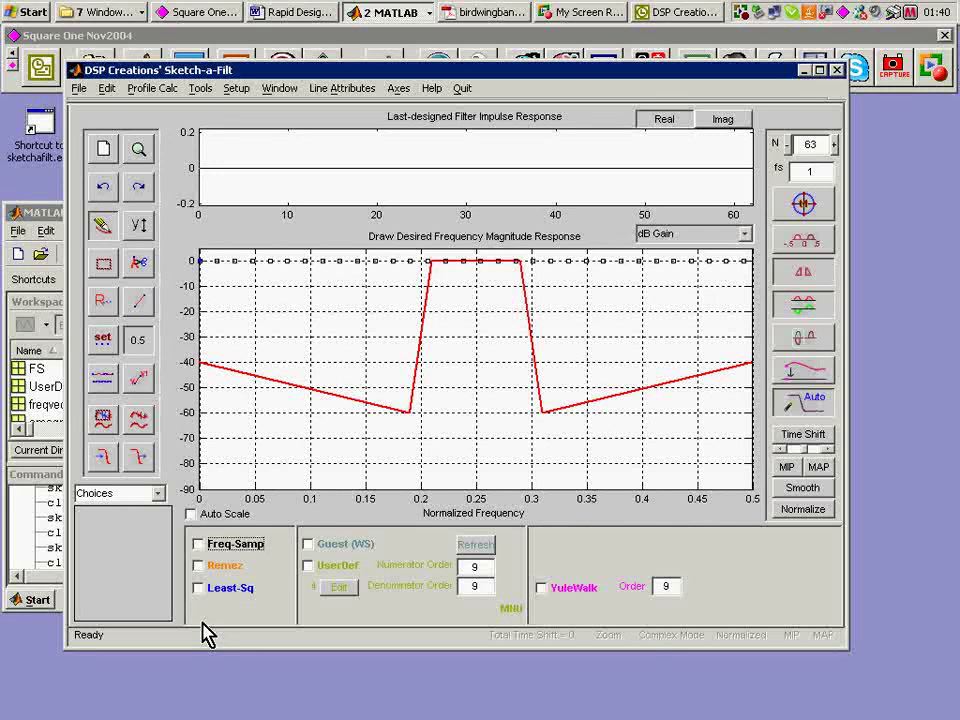
left_click(141, 460)
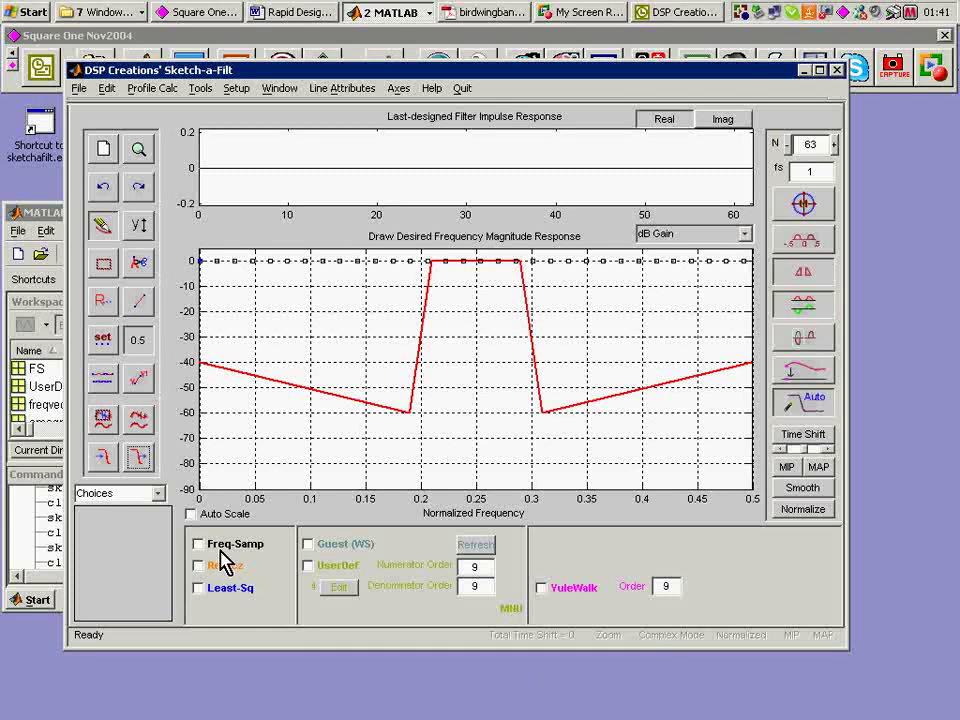
Enable the Yule-Walk design with BranHauen order 59 and YuleWalk order 29.
left_click(542, 588)
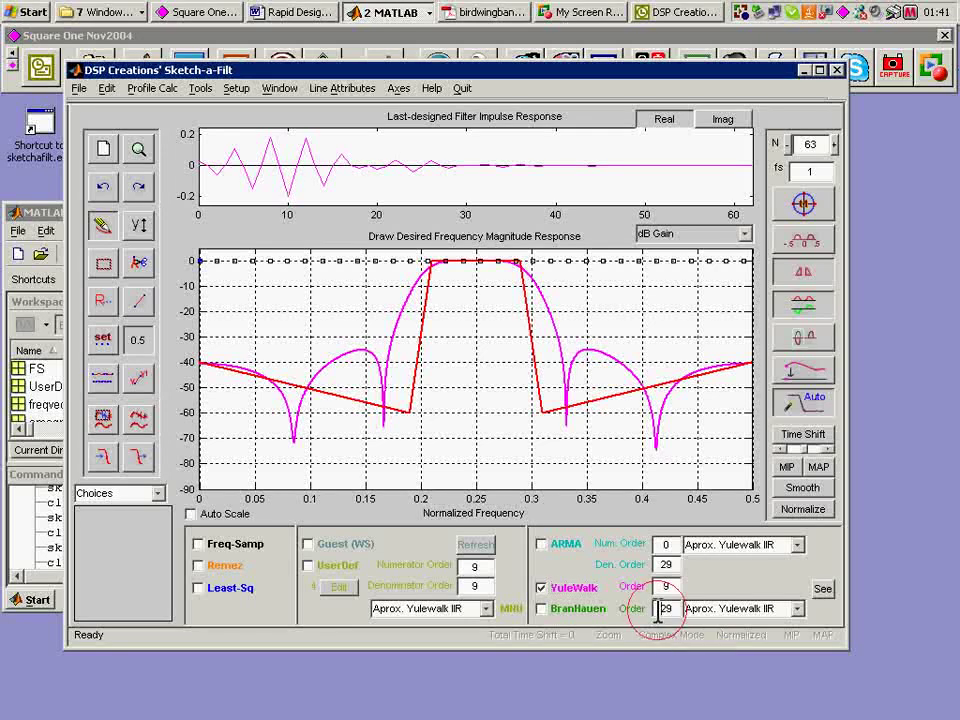
key("Delete")
type("5")
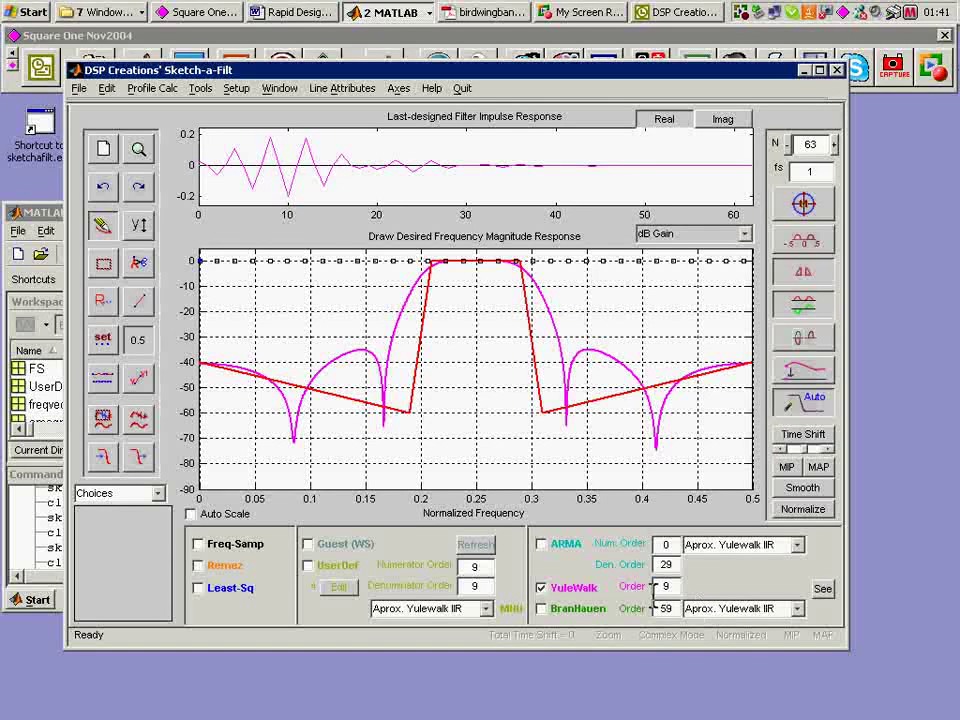
left_click(662, 590)
type("2")
key("Return")
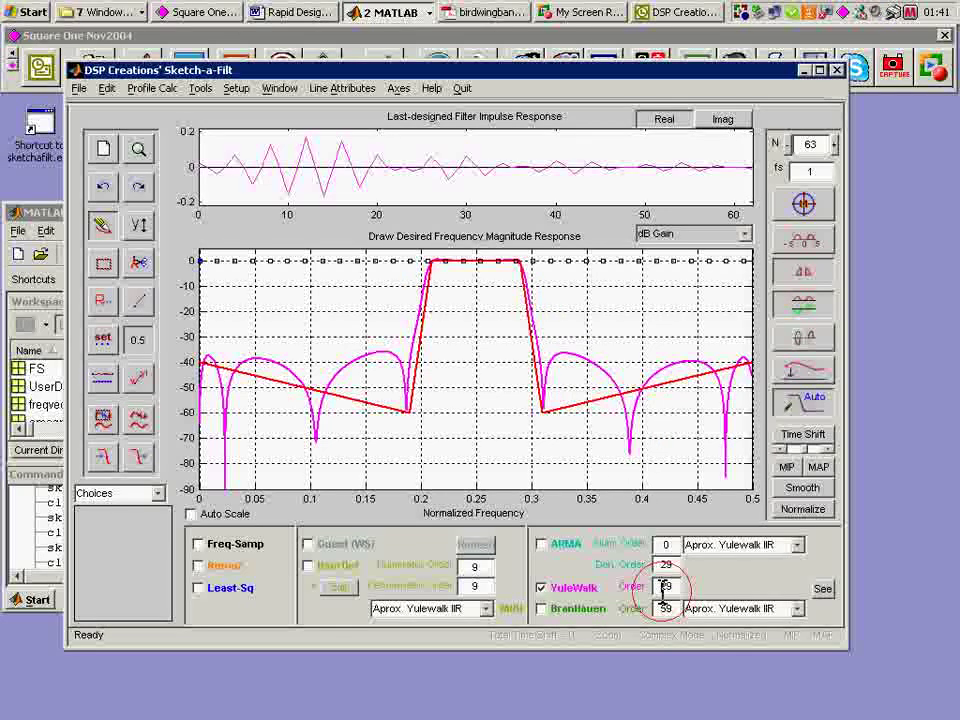
Raise the YuleWalk order to 59 and view the design in the Seepig analysis window.
key("BackSpace")
type("5")
key("Return")
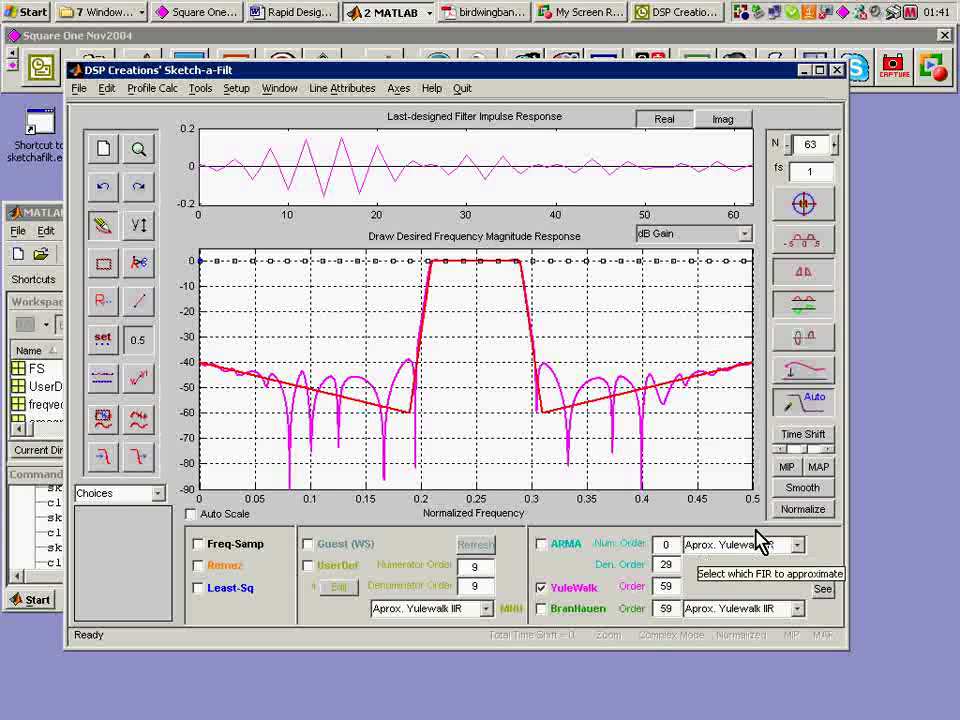
left_click(822, 590)
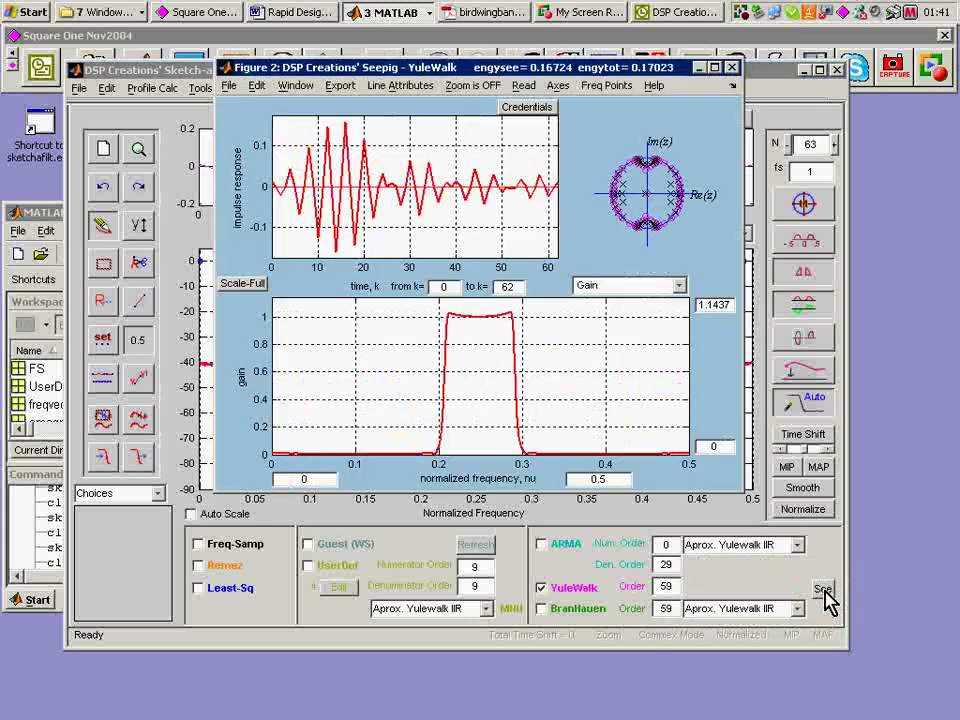
Show the Seepig lower plot as dB Gain, then close the Figure 2 window.
left_click(678, 285)
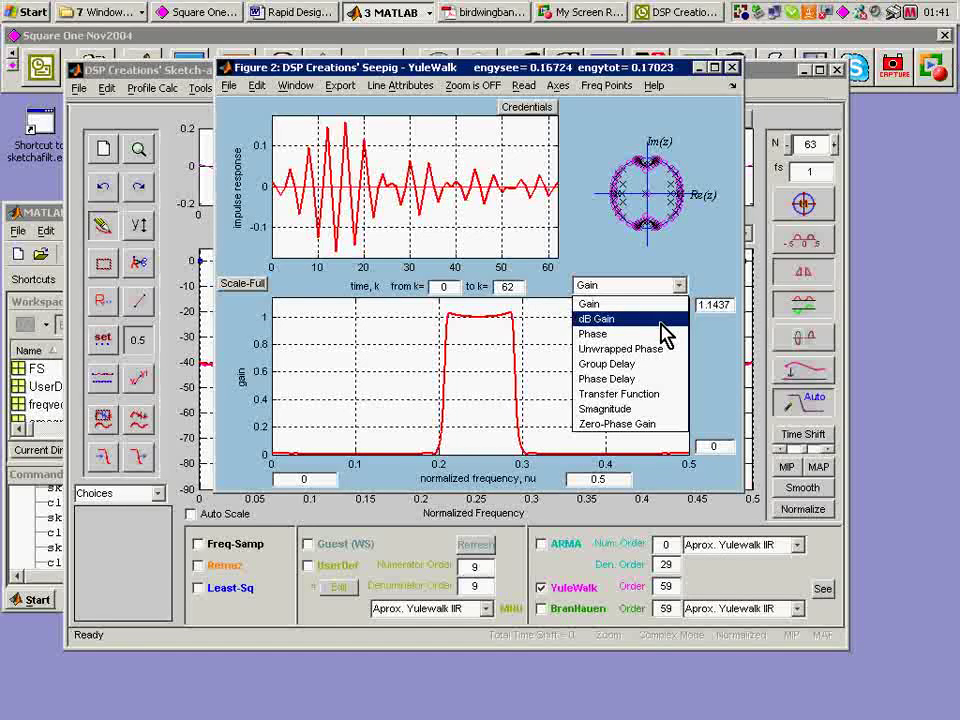
left_click(662, 320)
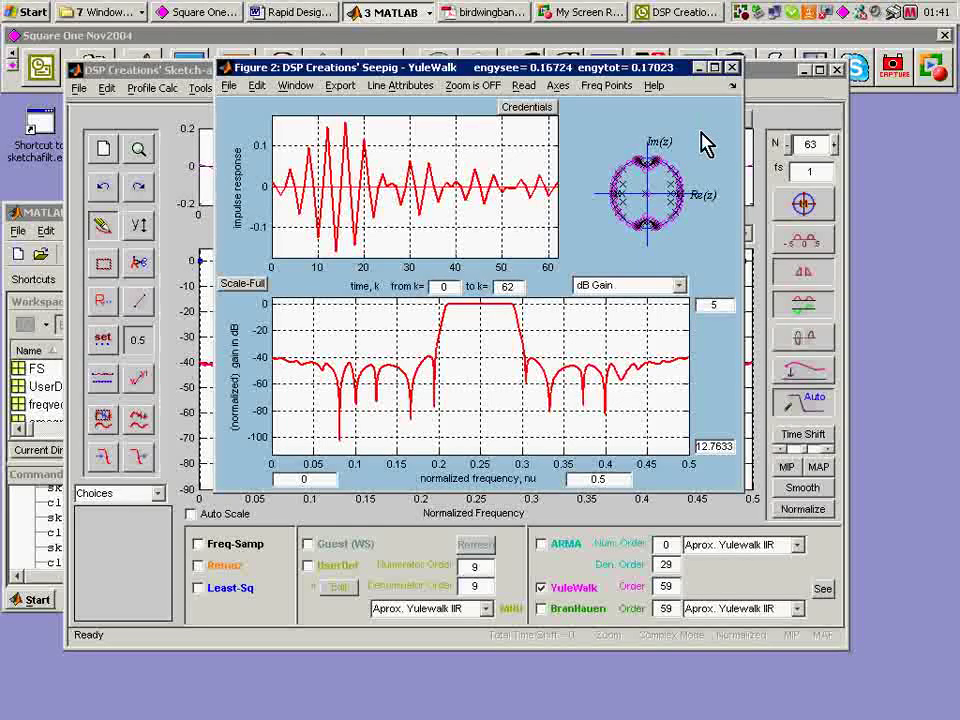
left_click(732, 67)
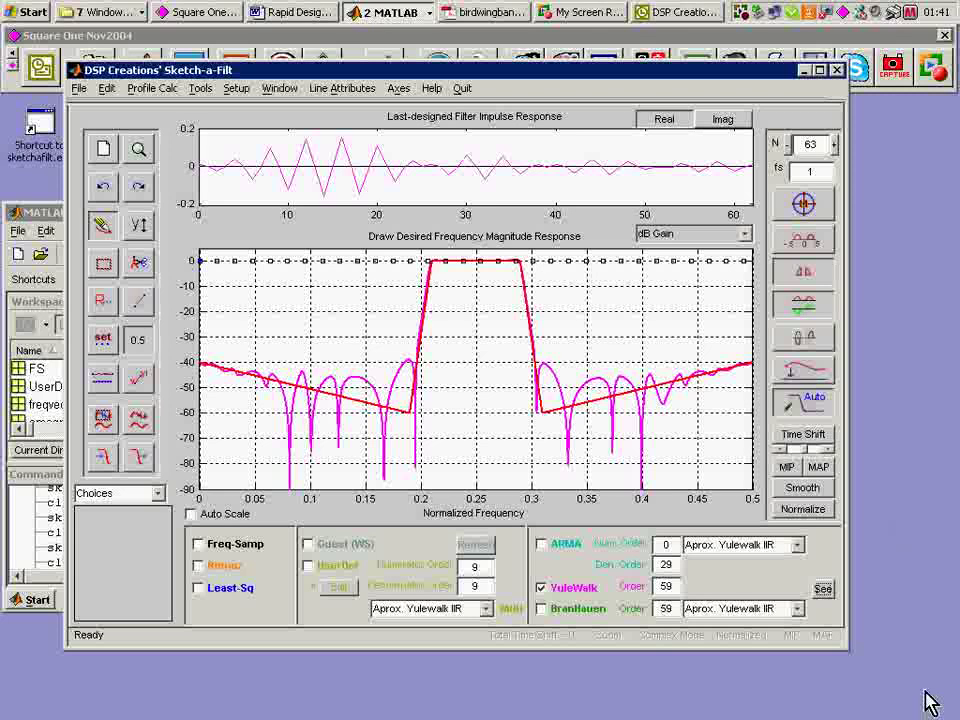
Replace the Yule-Walk design with a Freq-Samp FIR of length 93.
left_click(541, 589)
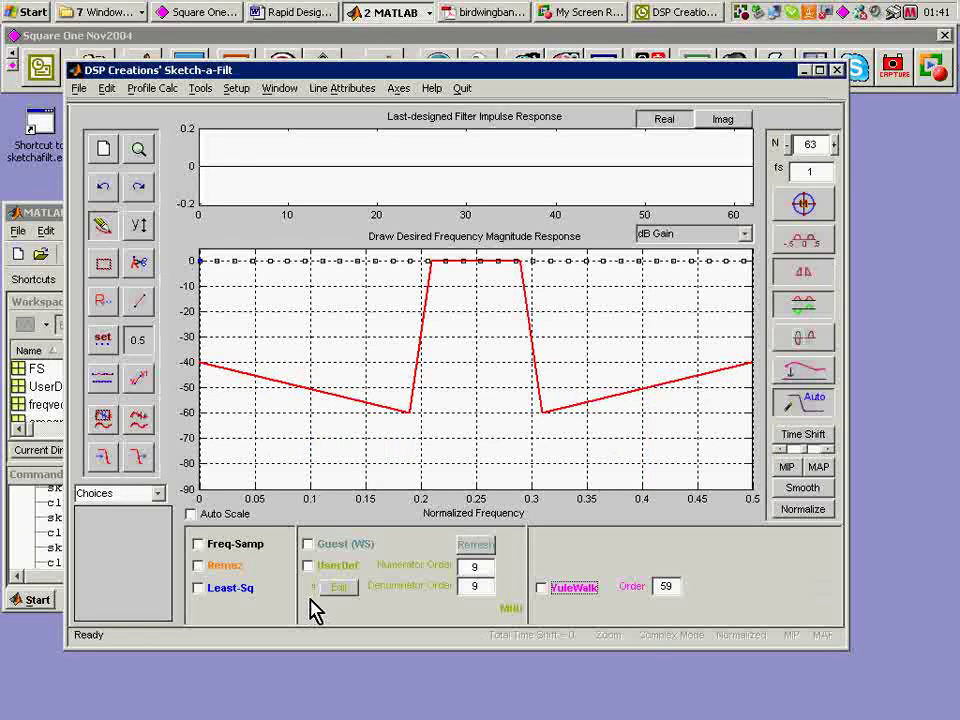
left_click(198, 543)
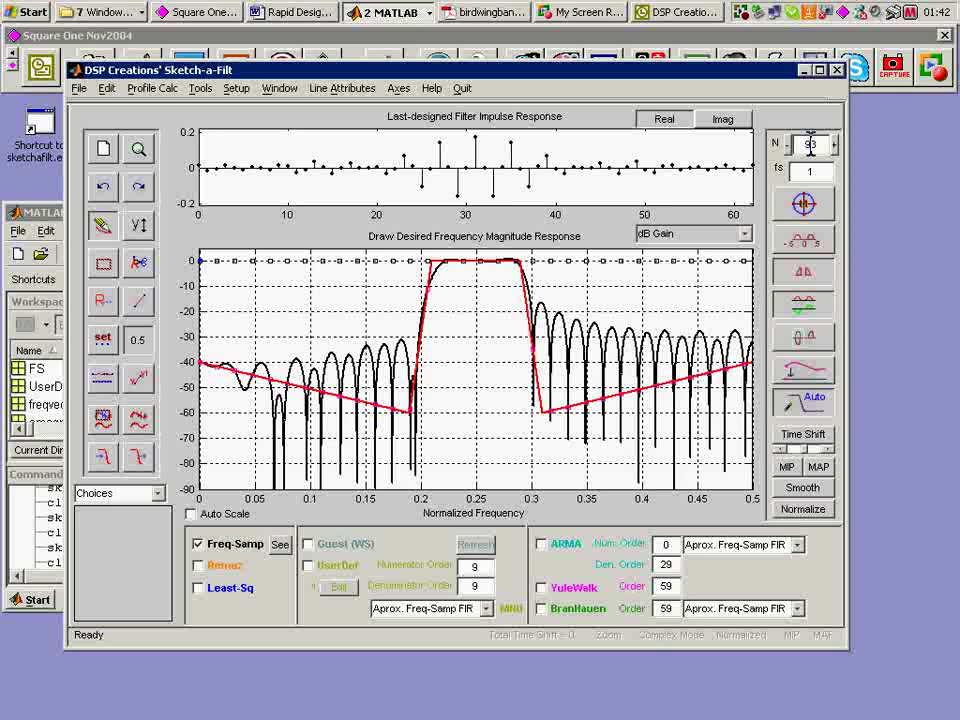
key("Return")
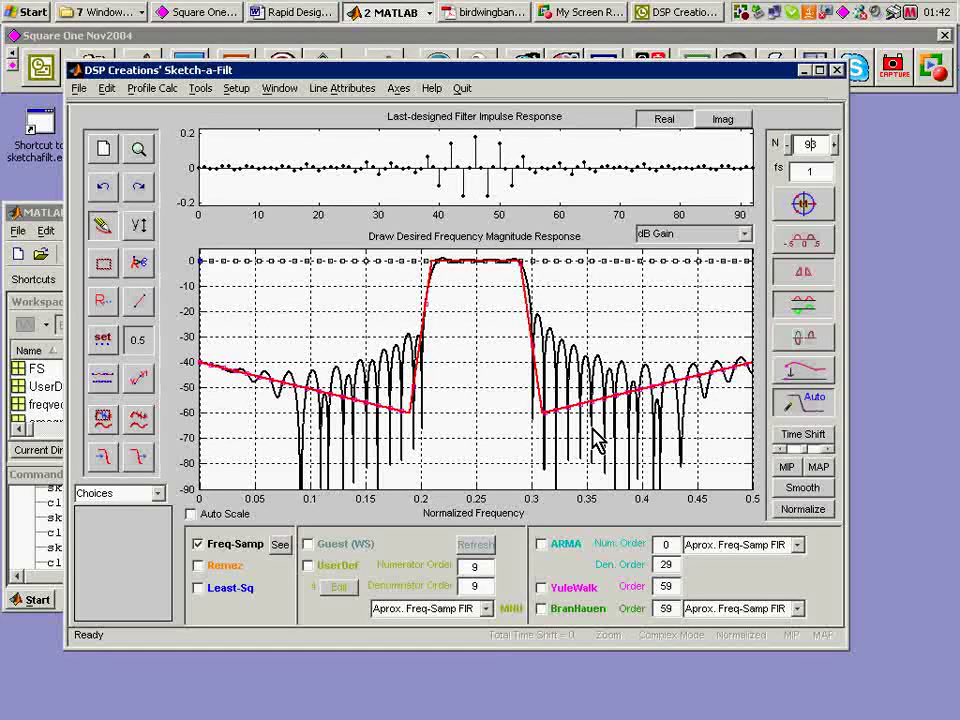
Enable a UserDef FIR using algorithm 8 'Windowing' with a Kaiser window at 60 dB attenuation.
left_click(338, 590)
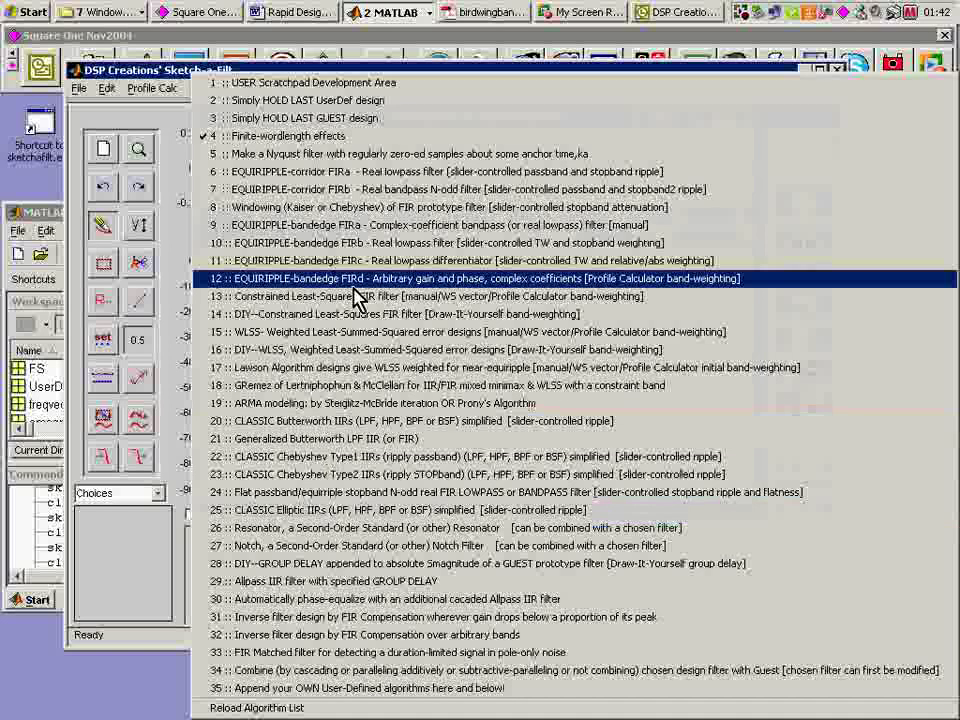
left_click(363, 211)
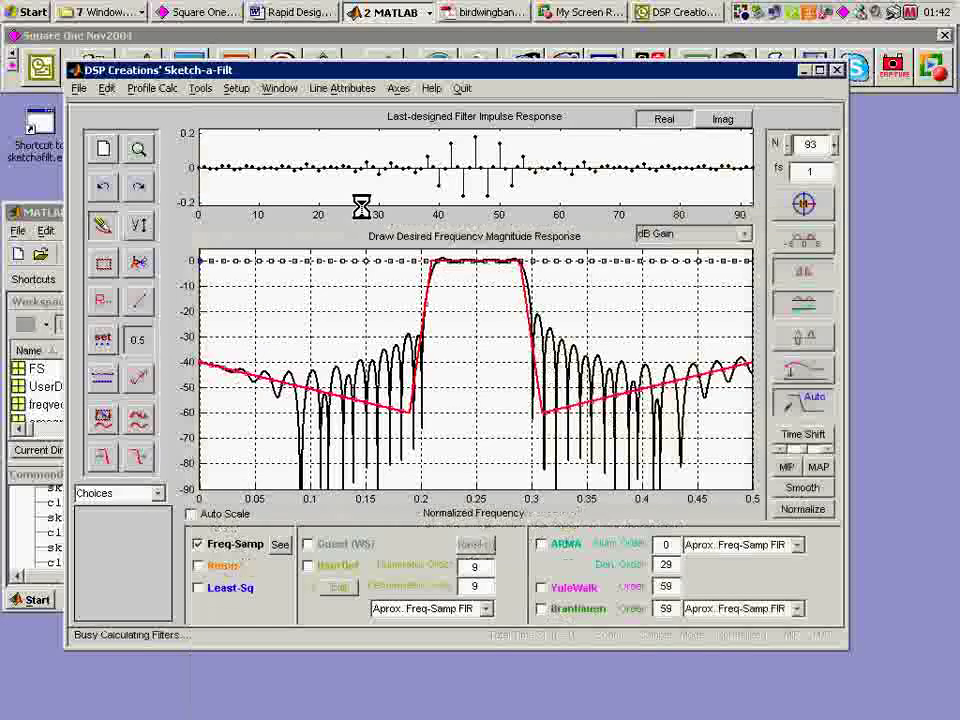
left_click(309, 566)
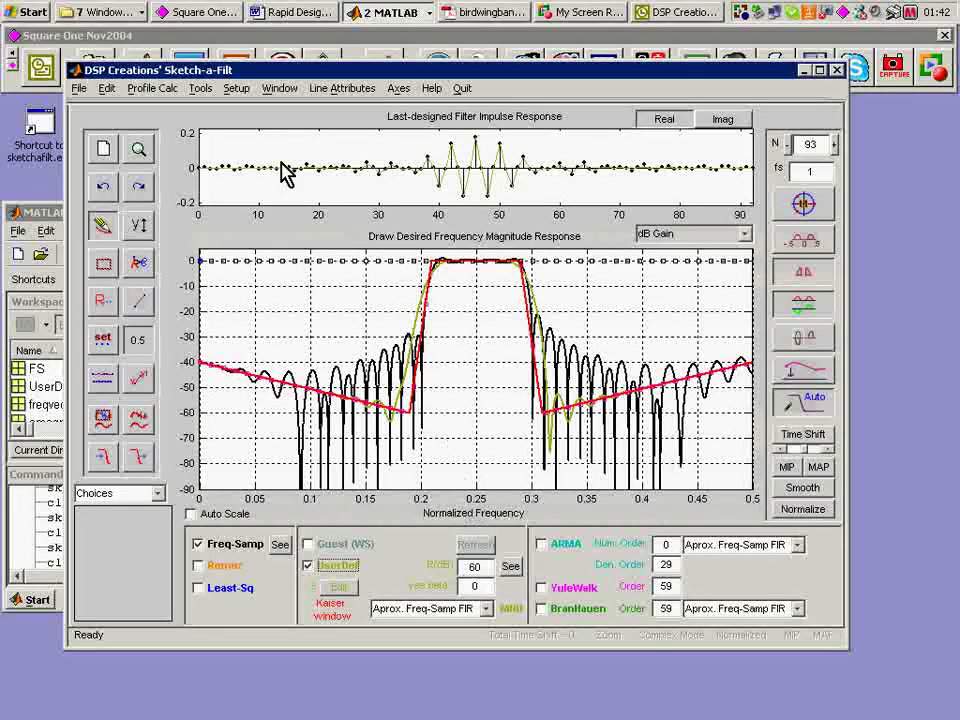
left_click(201, 89)
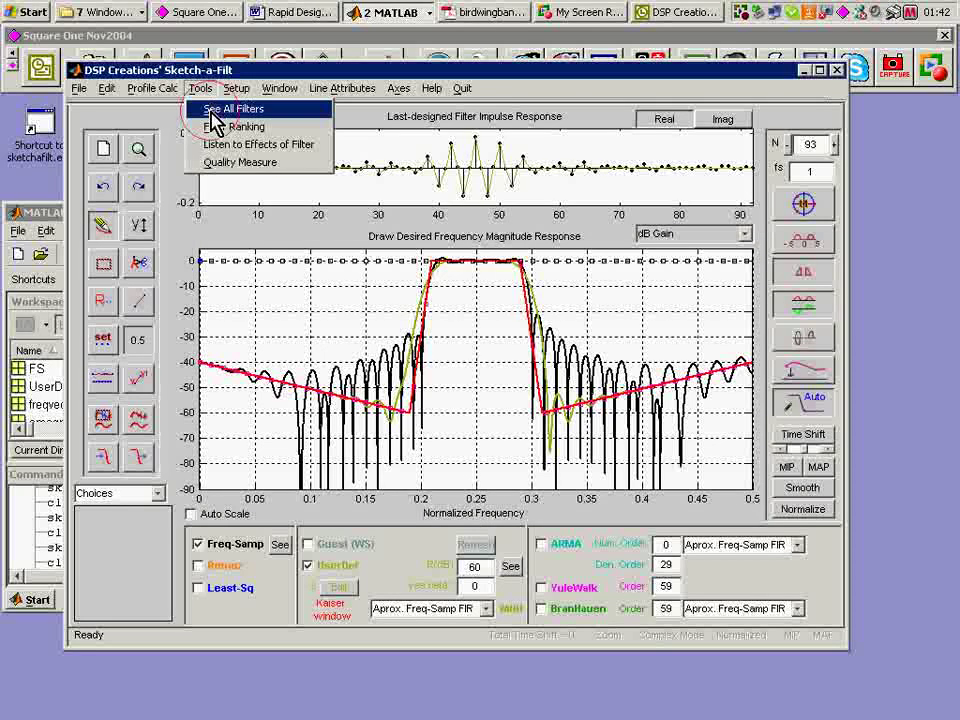
Open the See All Filters comparison window and arrange it beside the main design window.
left_click(213, 106)
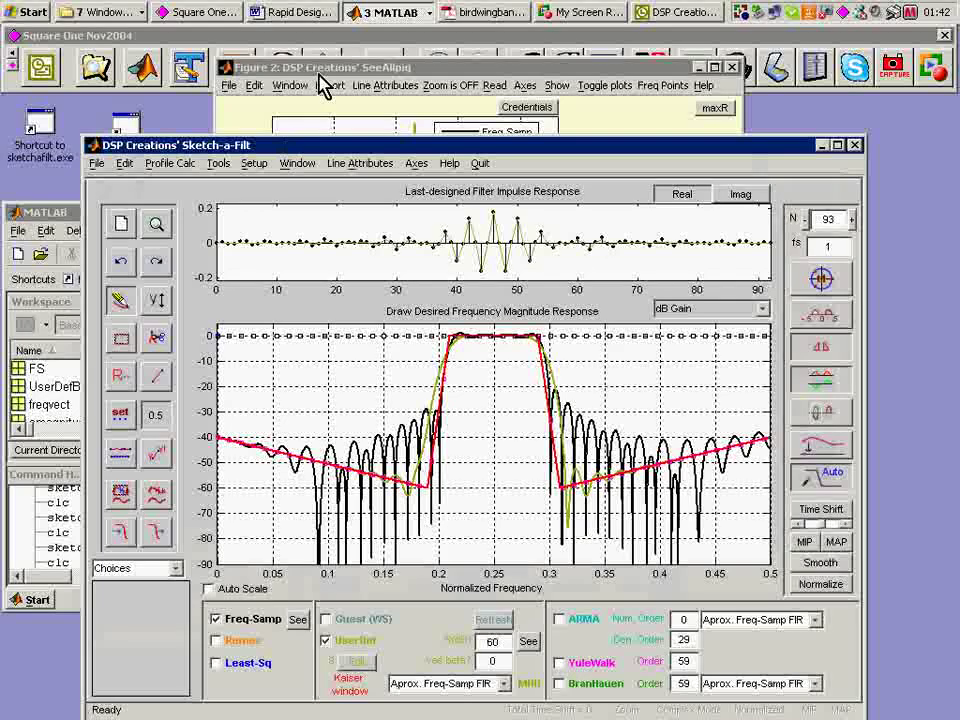
left_click(375, 80)
left_click_drag(375, 80, 695, 75)
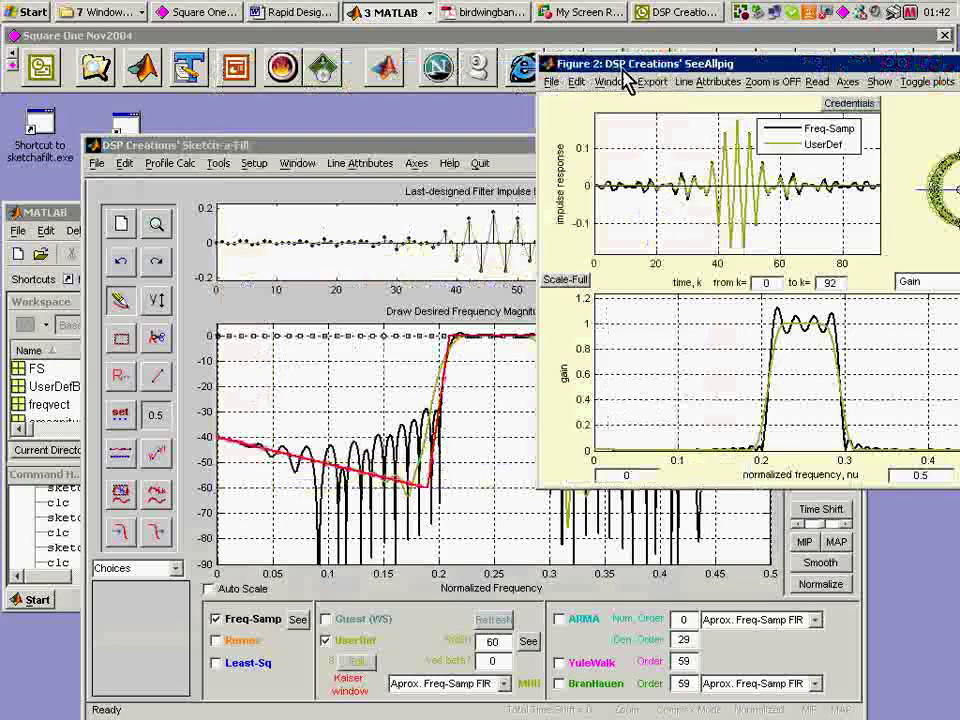
left_click(422, 152)
left_click_drag(380, 145, 315, 58)
mouse_move(840, 63)
left_mouse_down()
mouse_move(836, 48)
mouse_move(765, 48)
left_mouse_up()
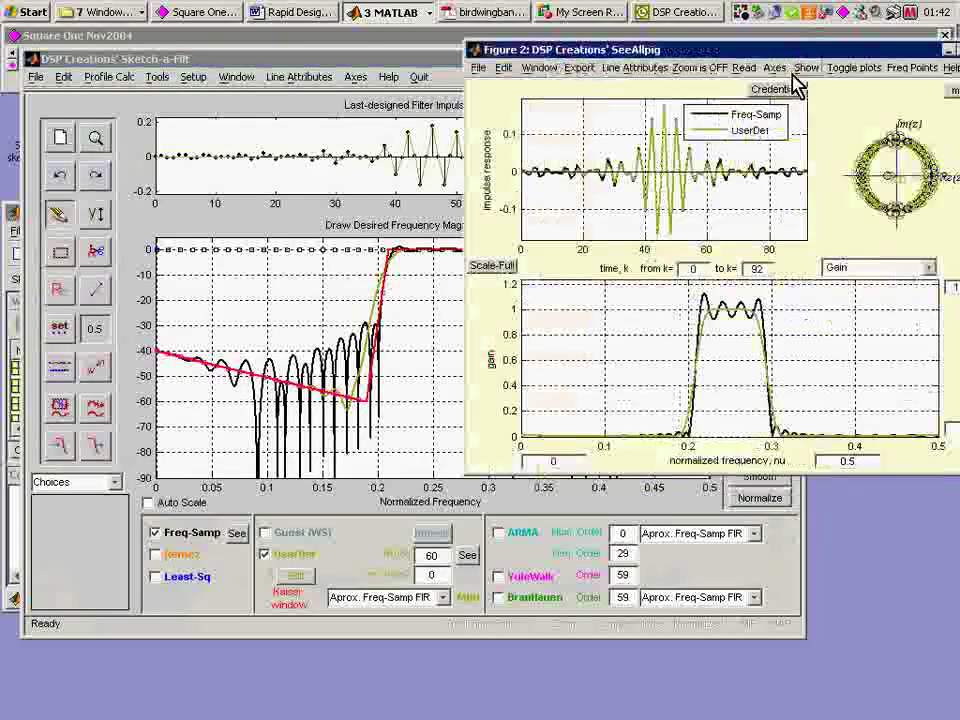
Show only the Kaiser UserDef design in the comparison, with gain plotted as 'dB Gain'.
left_click(846, 67)
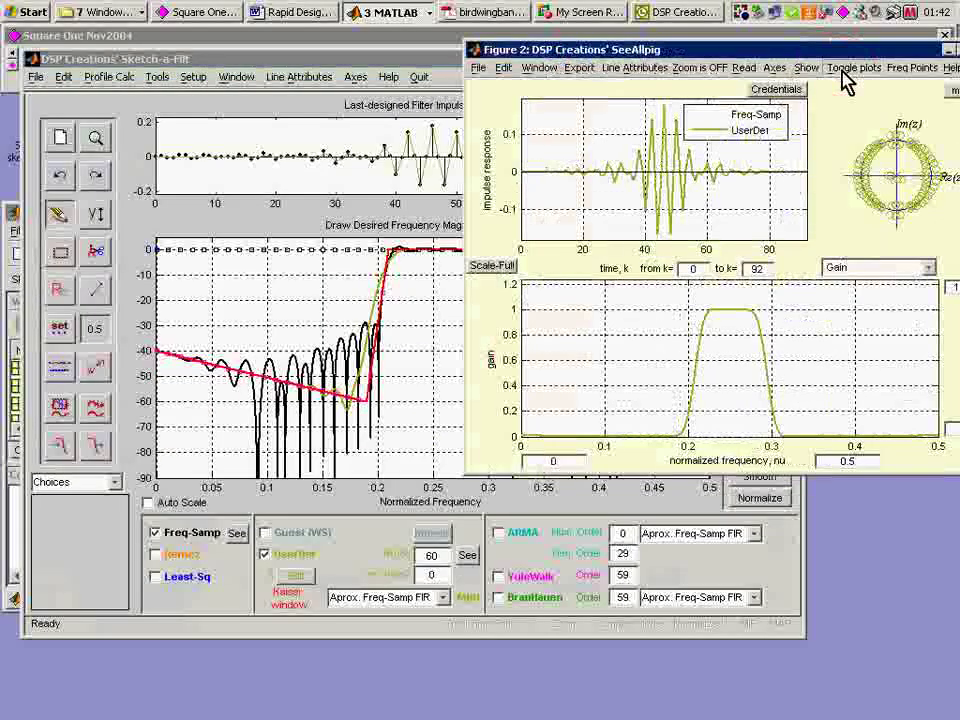
left_click(927, 268)
left_click(898, 300)
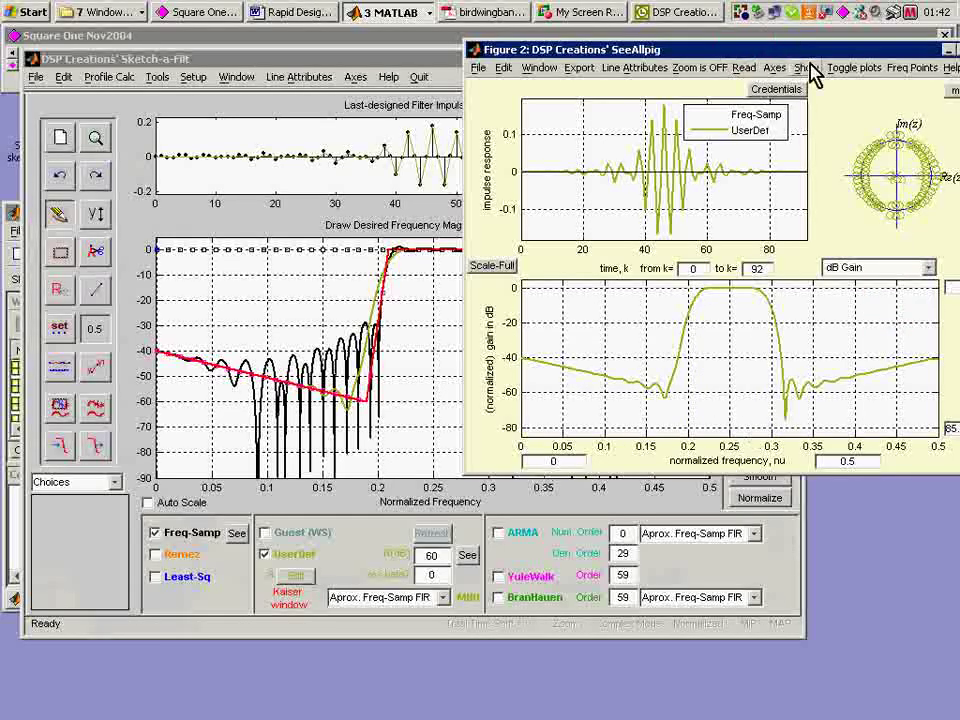
left_click_drag(810, 55, 870, 68)
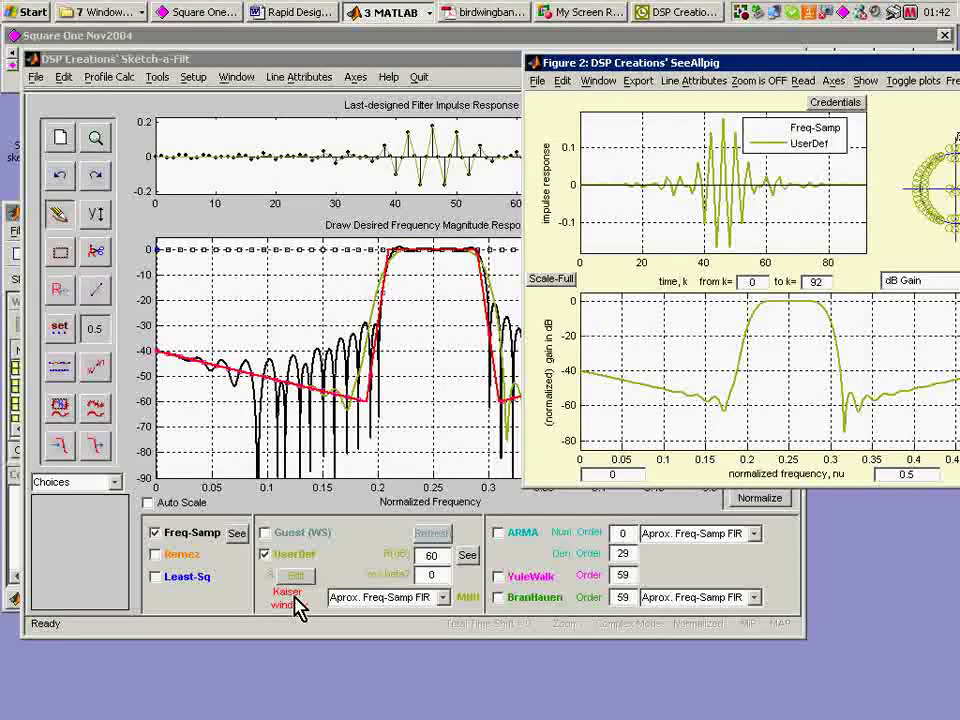
Raise the Kaiser window attenuation from 60 to 103.5 dB with the Sketch Slider.
left_click(434, 558)
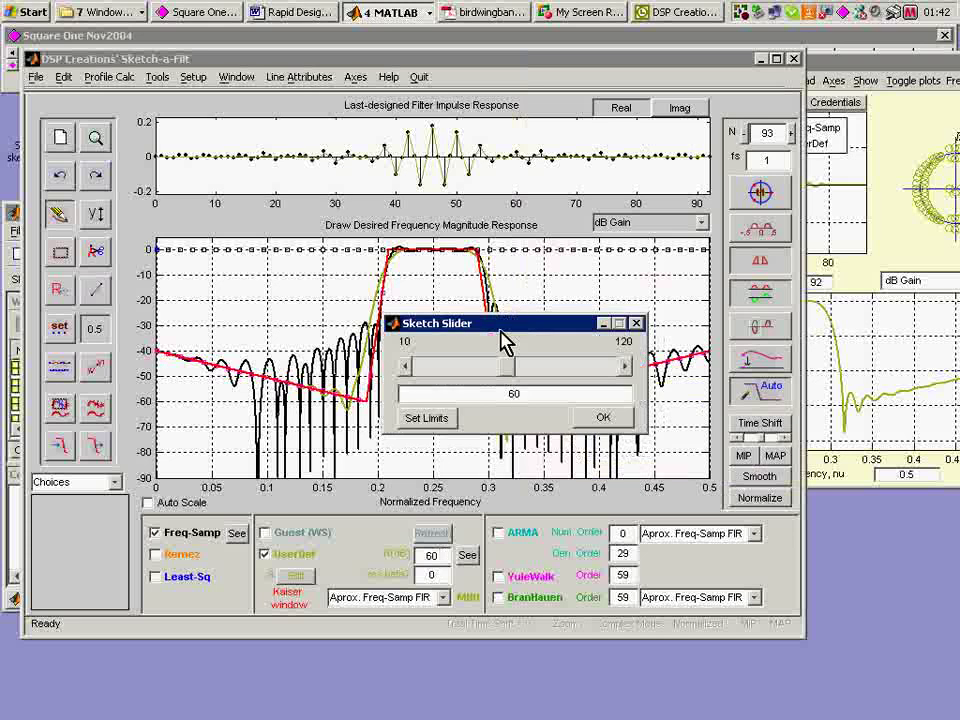
mouse_move(500, 338)
left_mouse_down()
mouse_move(294, 450)
mouse_move(211, 458)
left_mouse_up()
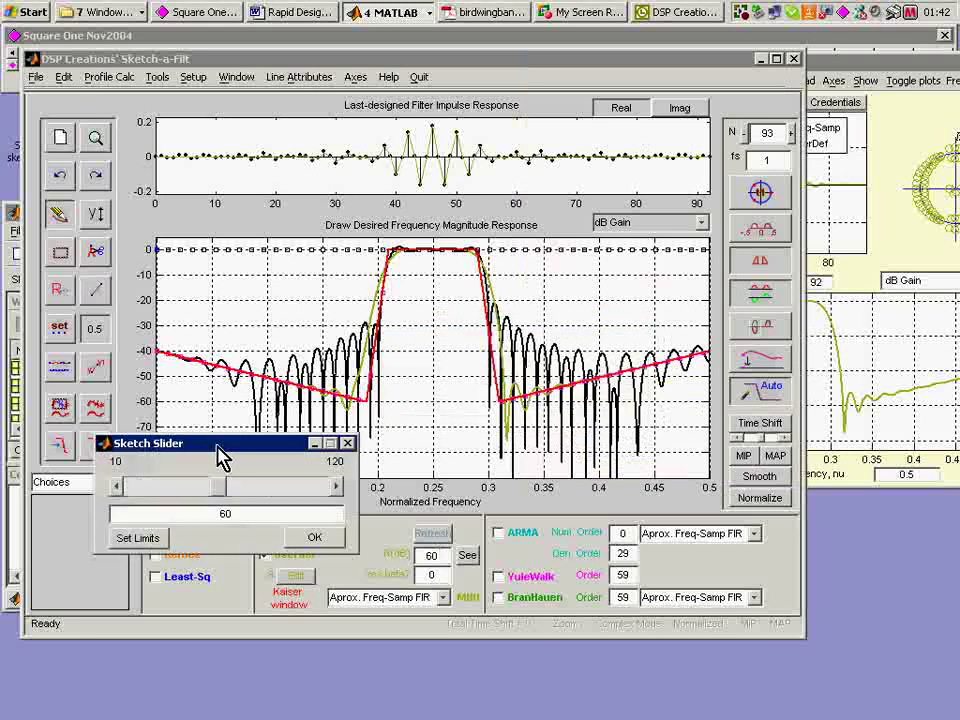
left_click(878, 77)
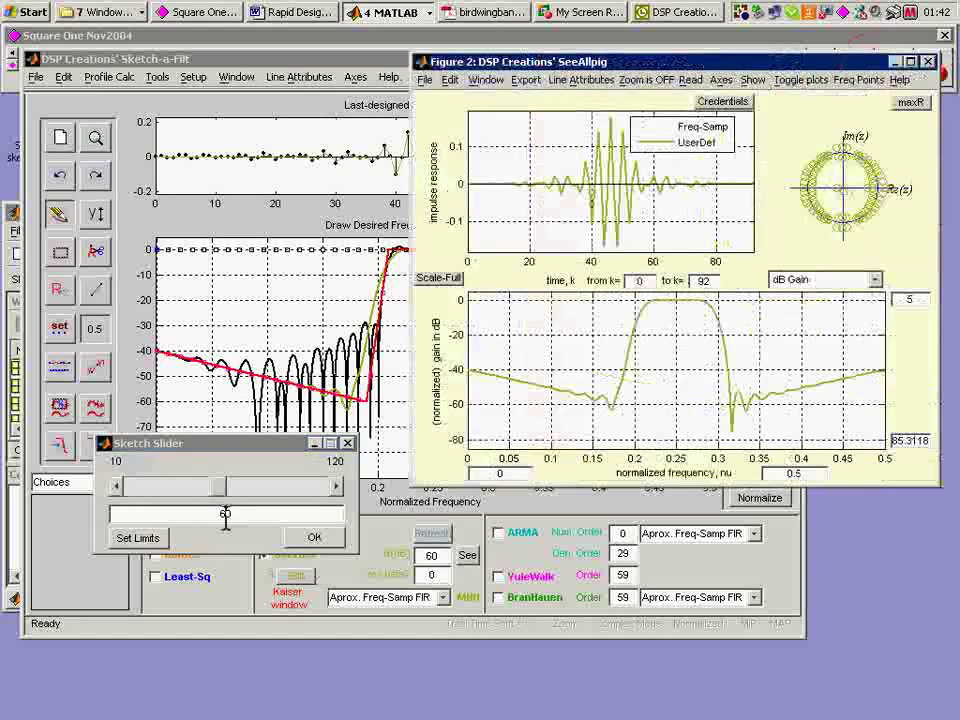
left_click_drag(219, 490, 290, 492)
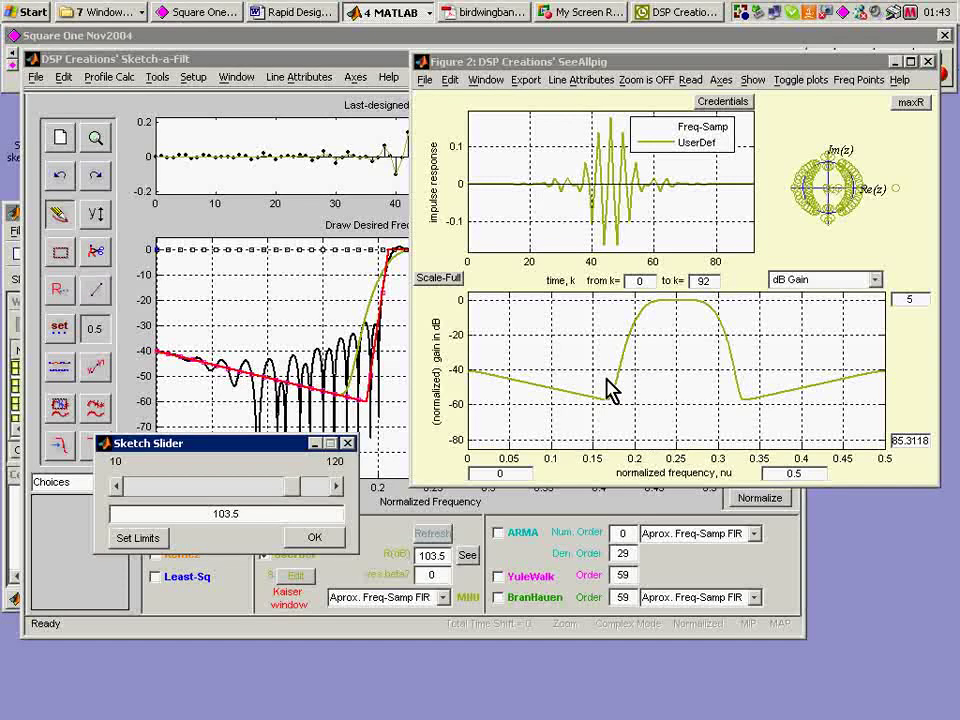
mouse_move(612, 76)
left_mouse_down()
mouse_move(625, 62)
mouse_move(832, 160)
mouse_move(959, 165)
left_mouse_up()
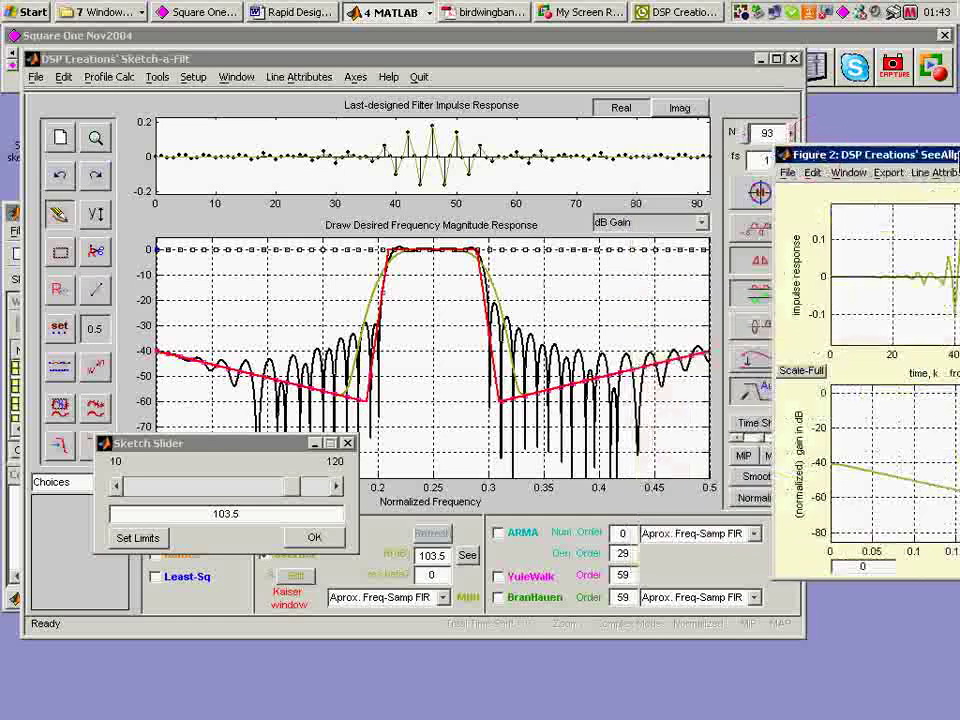
Close the slider, uncheck the UserDef and Freq-Samp designs, and dismiss the caution.
left_click(349, 445)
left_click(263, 553)
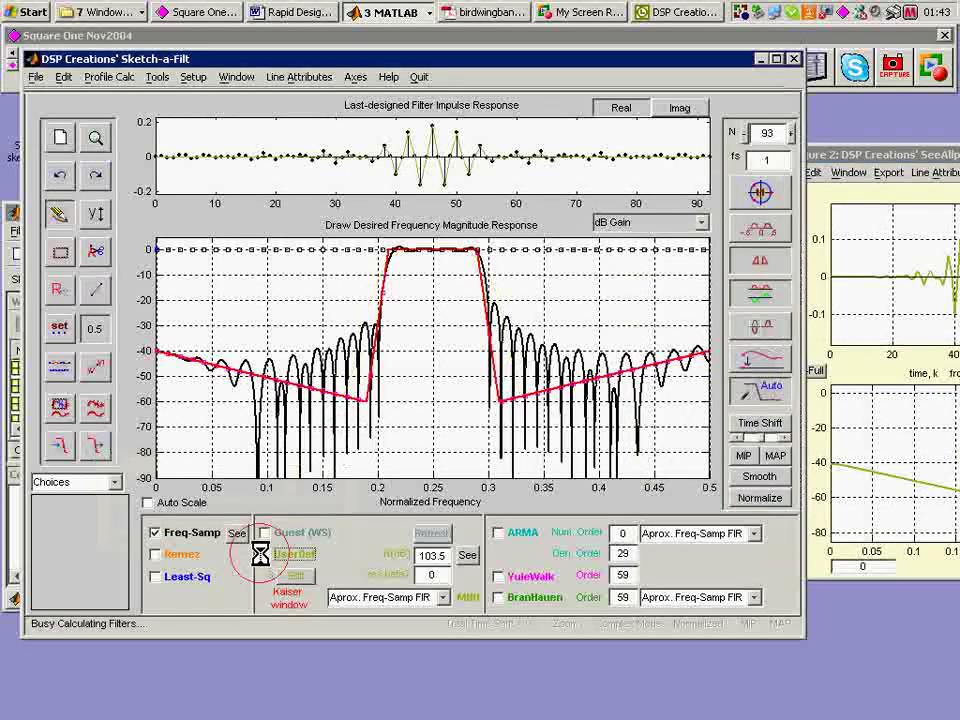
left_click(155, 535)
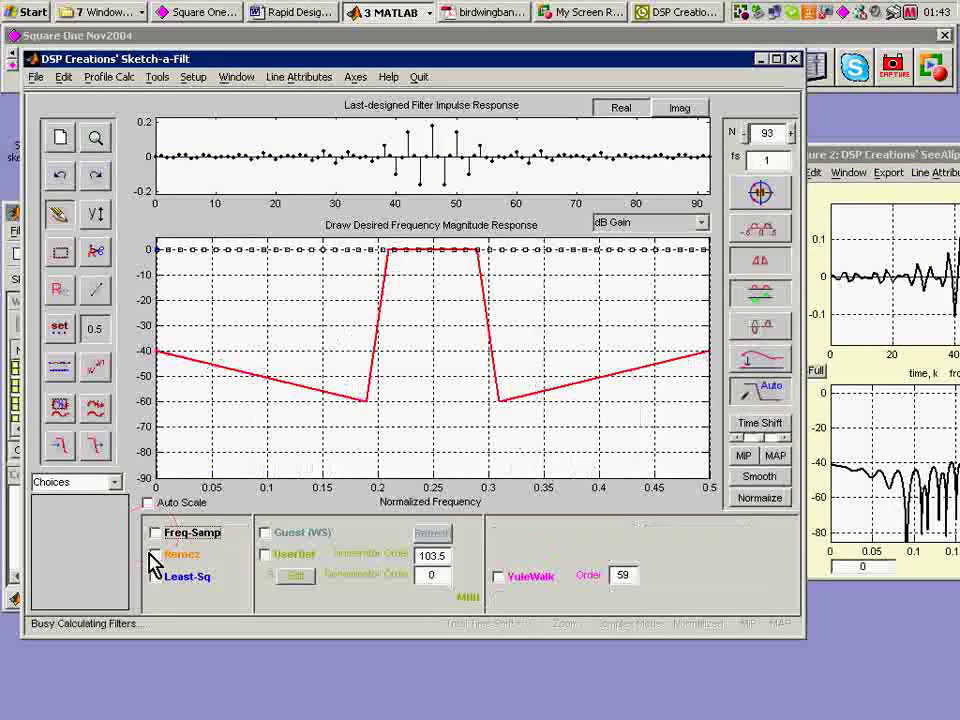
left_click(413, 297)
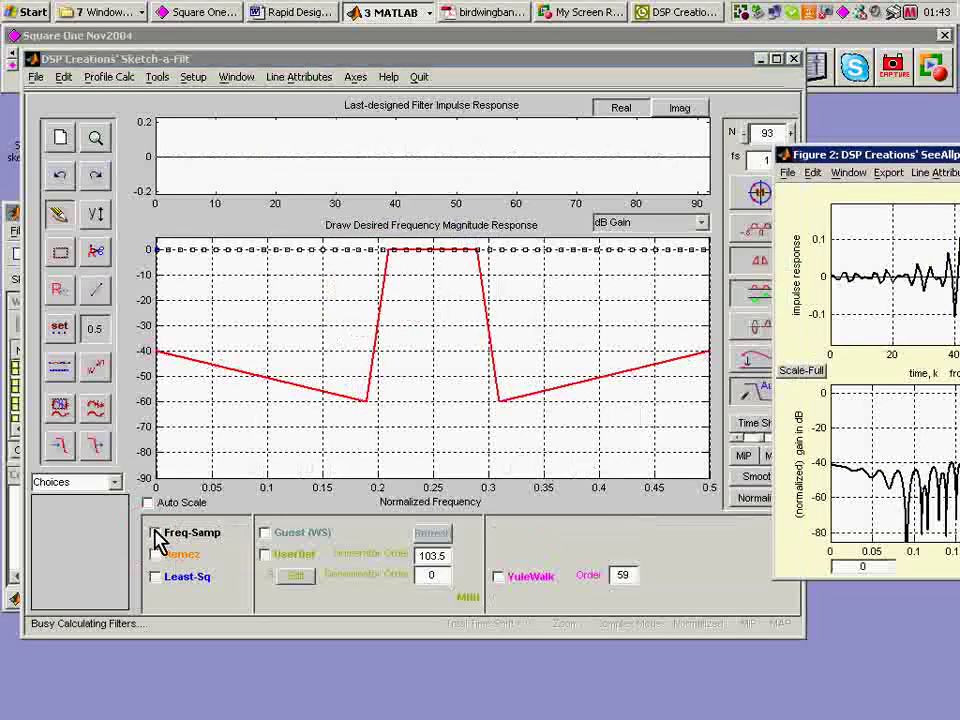
Select algorithm 16 DIY--WLSS, enable UserDef and refresh to compute the 93-tap filter.
left_click(292, 577)
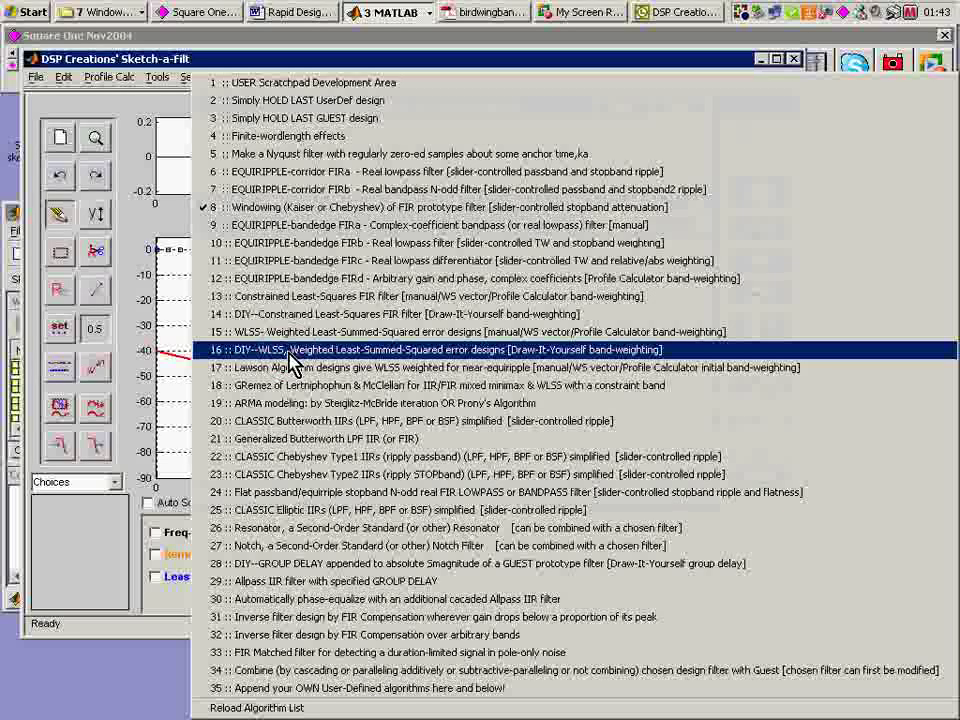
left_click(290, 355)
left_click(264, 556)
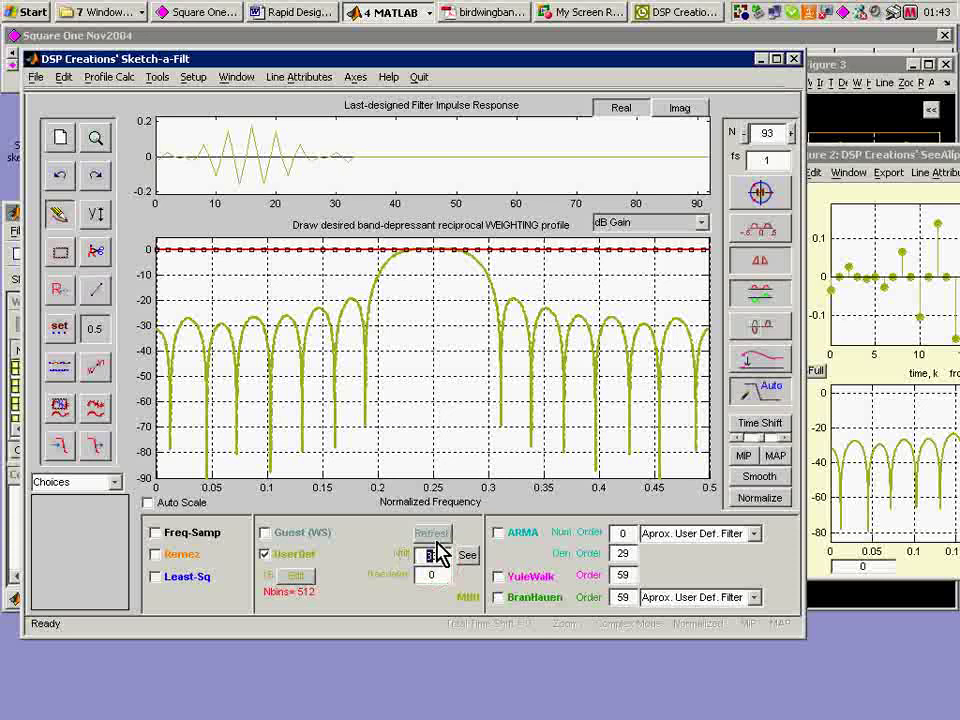
left_click(435, 538)
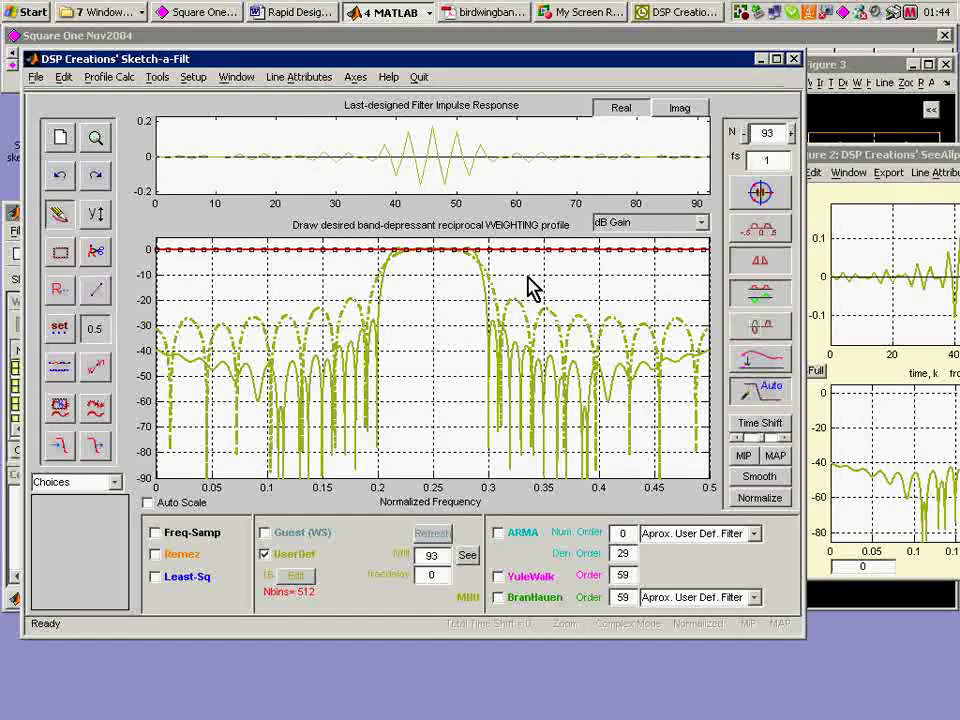
Box-select the weighting above about 0.31 and lower it stepwise to roughly -40 dB.
mouse_move(505, 243)
left_mouse_down()
mouse_move(520, 254)
mouse_move(715, 272)
mouse_move(686, 261)
left_mouse_up()
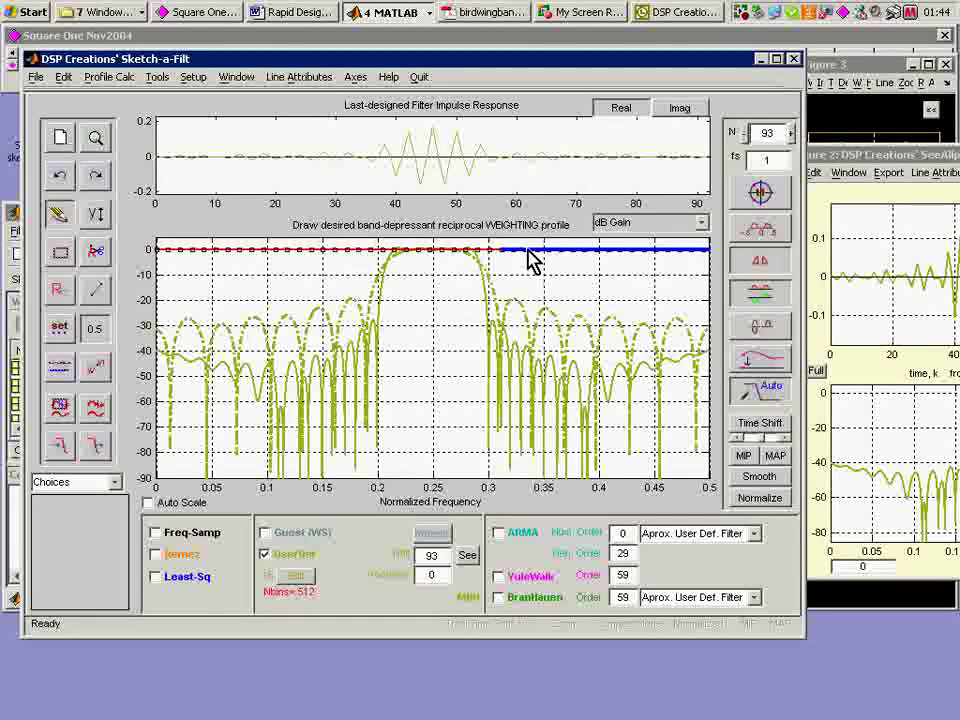
left_click_drag(525, 251, 528, 312)
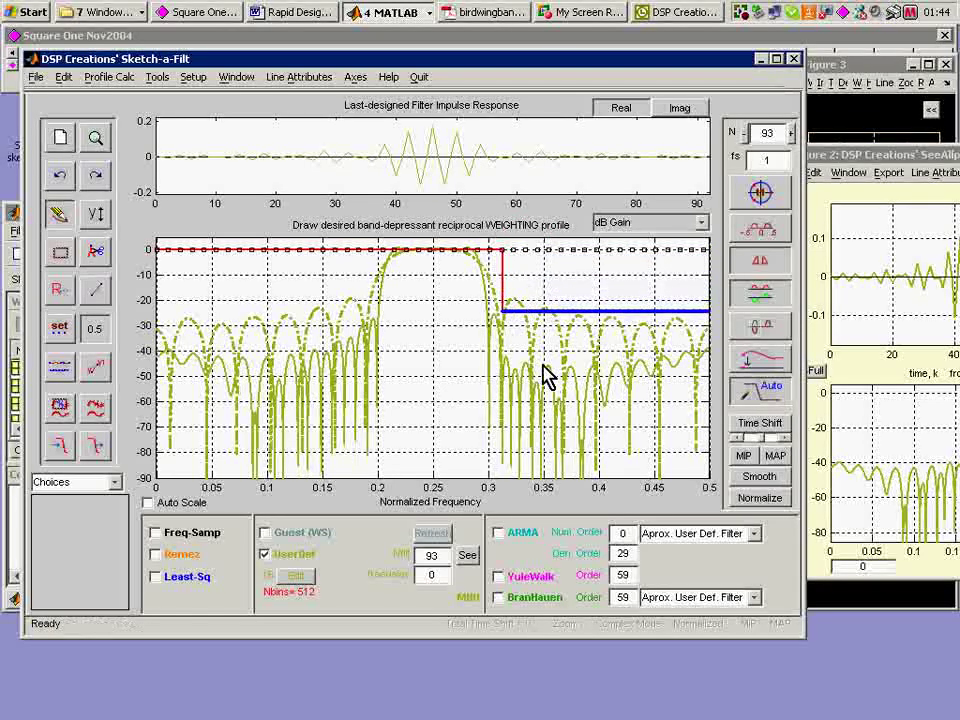
left_click_drag(555, 312, 554, 352)
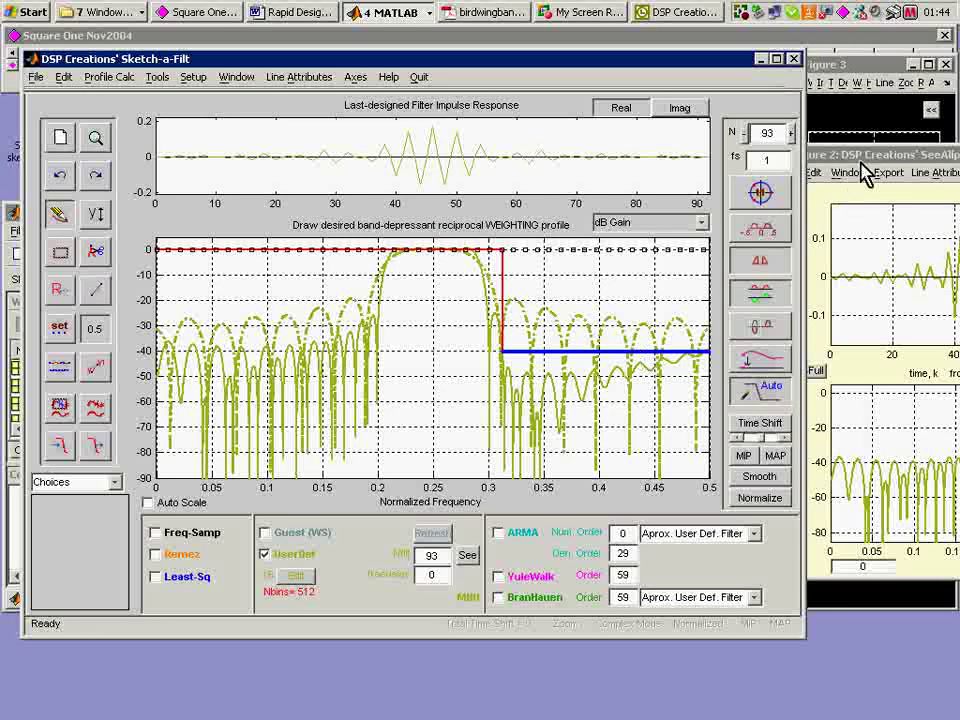
left_click_drag(806, 176, 776, 176)
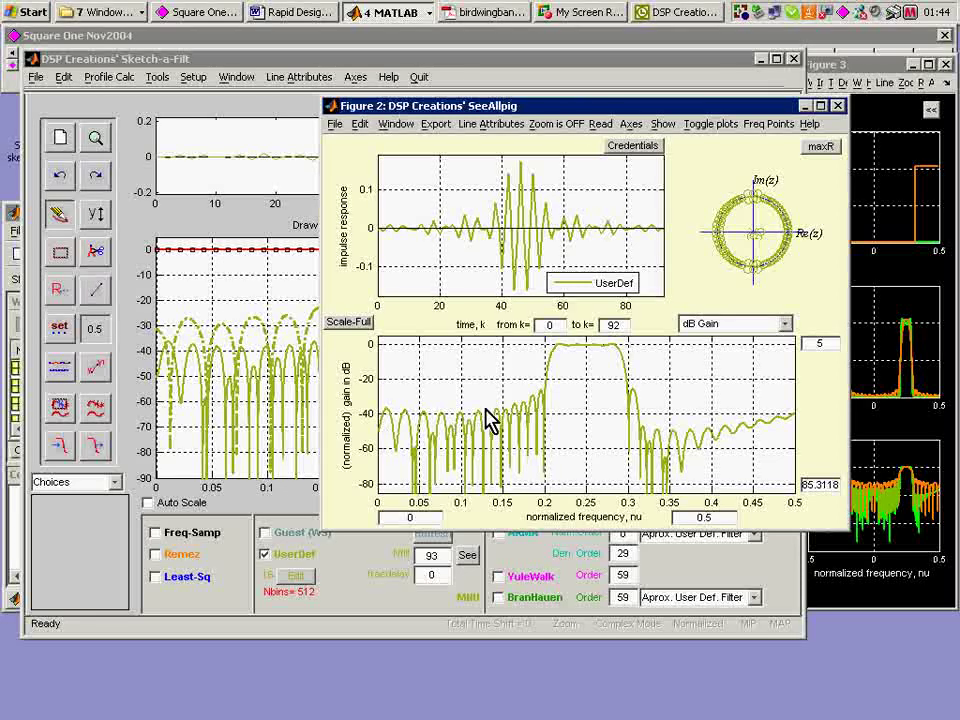
Park the response window bottom-right and lower the upper-stopband weighting to about -61 dB.
mouse_move(545, 107)
left_mouse_down()
mouse_move(838, 183)
mouse_move(958, 545)
left_mouse_up()
left_click(885, 66)
left_click_drag(898, 66, 880, 70)
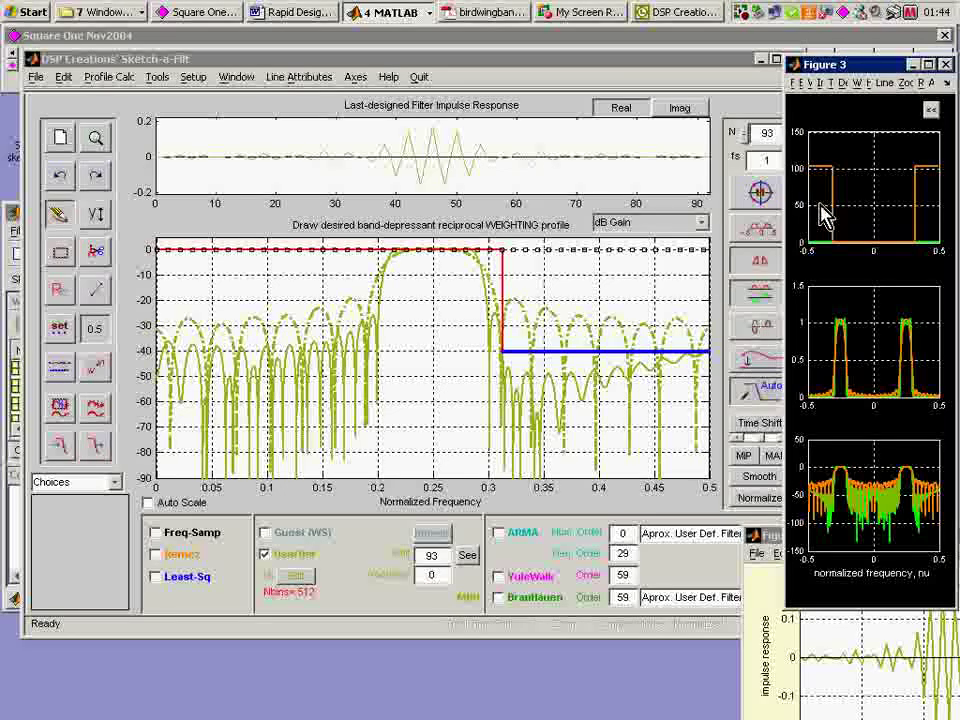
mouse_move(597, 362)
left_mouse_down()
mouse_move(597, 302)
mouse_move(611, 403)
left_mouse_up()
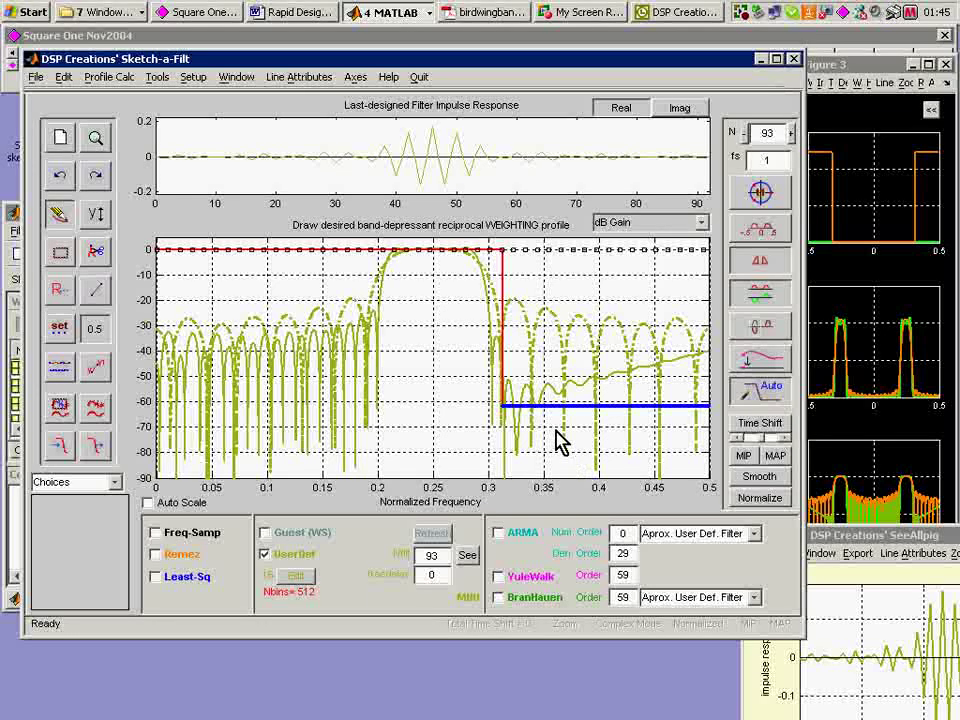
Move the upper-stopband weighting corner to -55 dB and freehand a rising curve across it.
left_click_drag(505, 418, 602, 386)
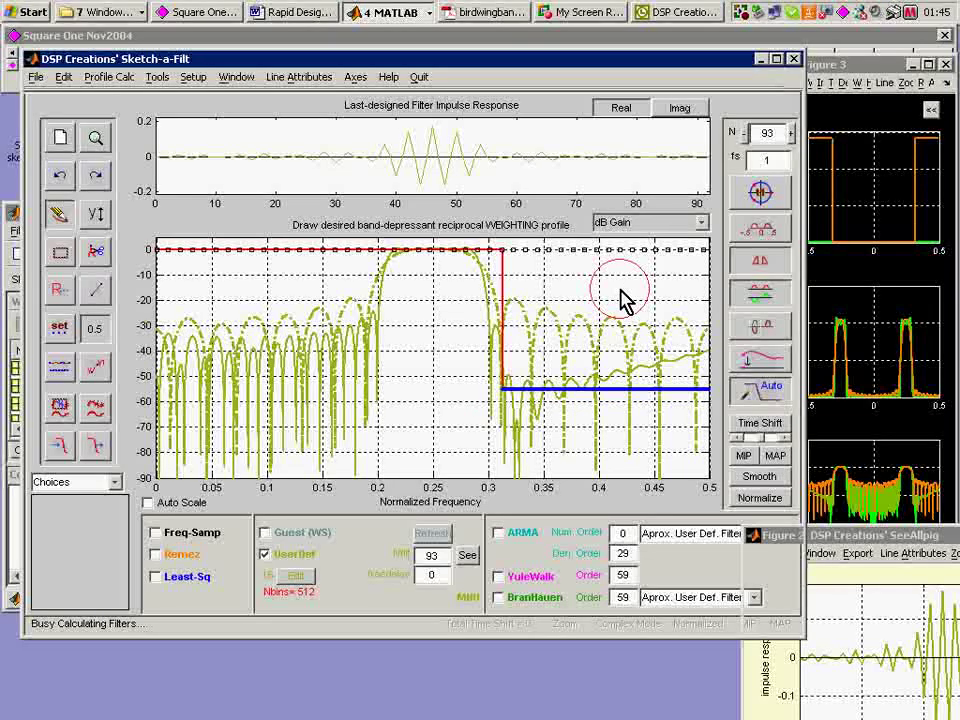
left_click(609, 420)
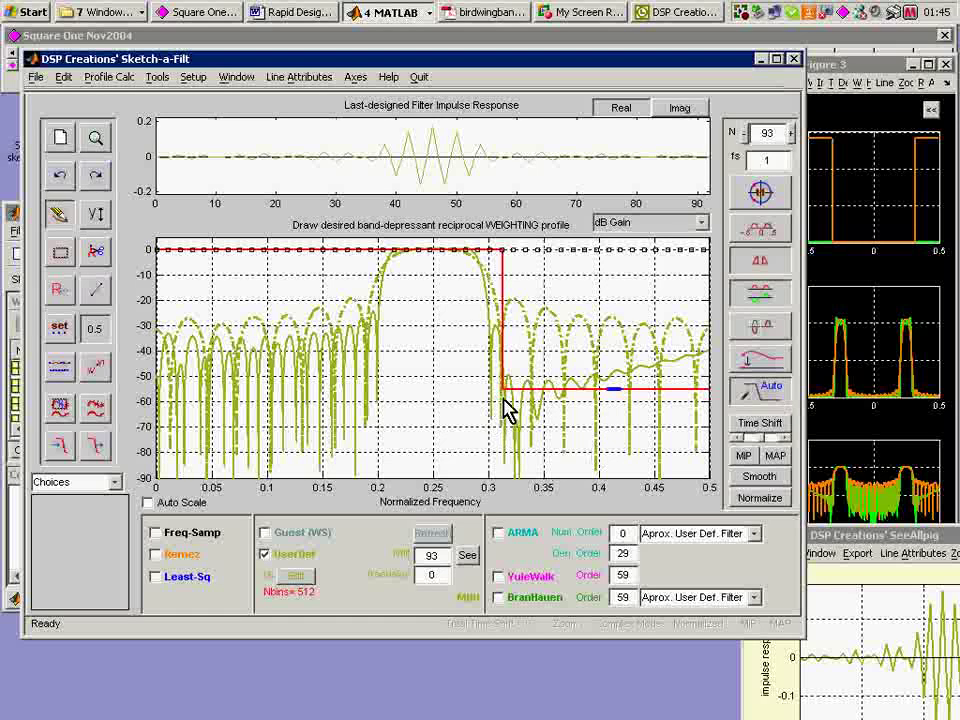
mouse_move(512, 398)
left_mouse_down()
mouse_move(612, 355)
mouse_move(709, 291)
mouse_move(731, 291)
left_mouse_up()
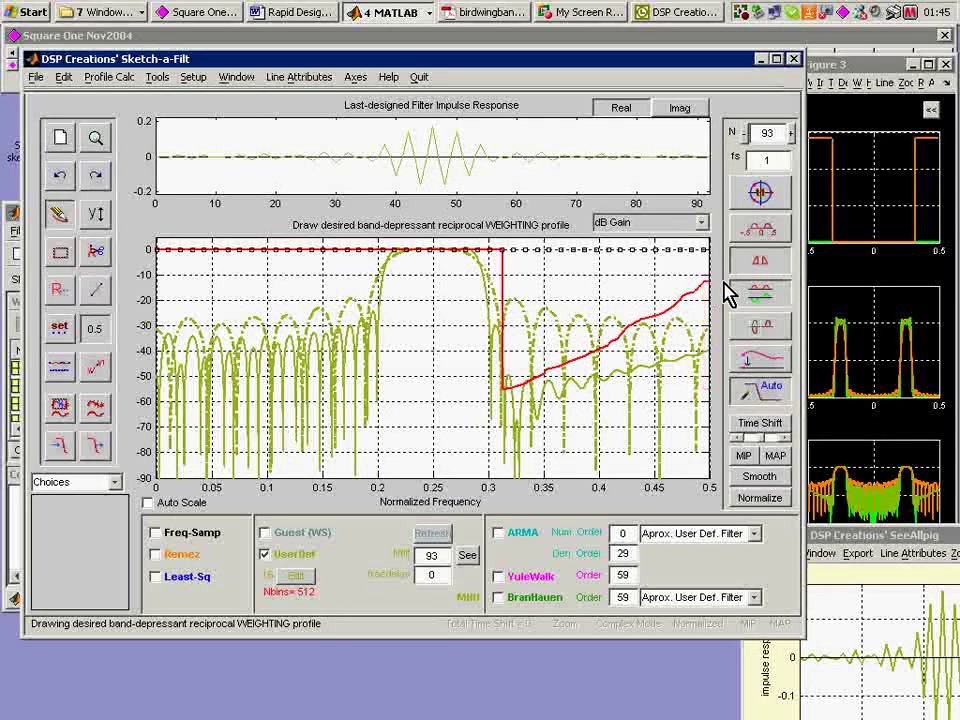
Check the response, then draw lower-stopband weighting sloping from 0 dB to about -52 dB near 0.19.
left_click(840, 530)
left_click_drag(840, 530, 495, 149)
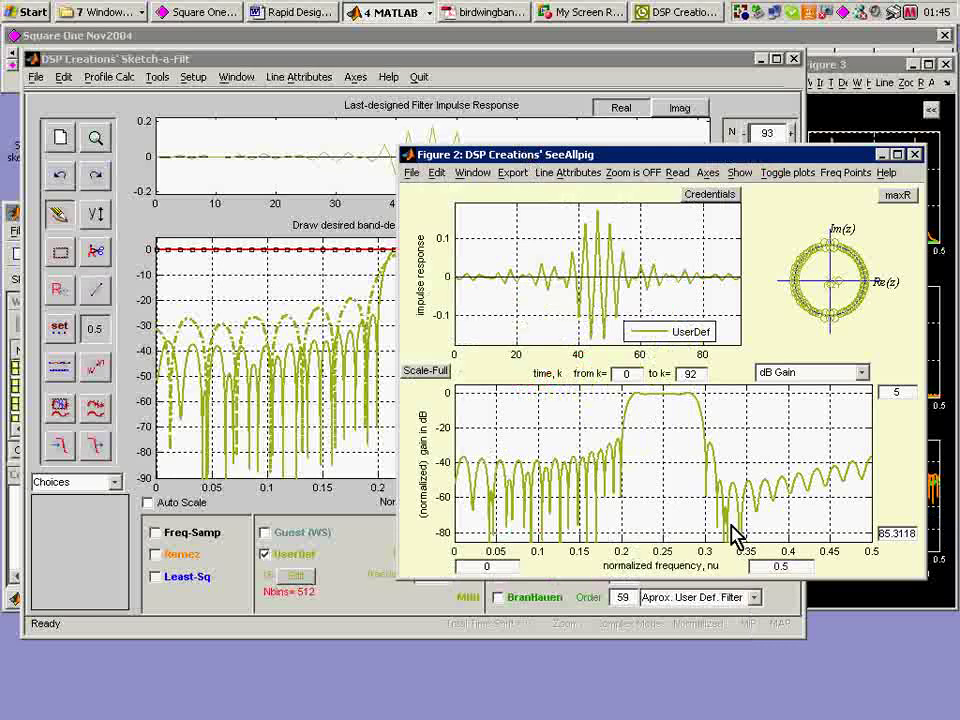
mouse_move(618, 168)
left_mouse_down()
mouse_move(615, 115)
mouse_move(909, 327)
left_mouse_up()
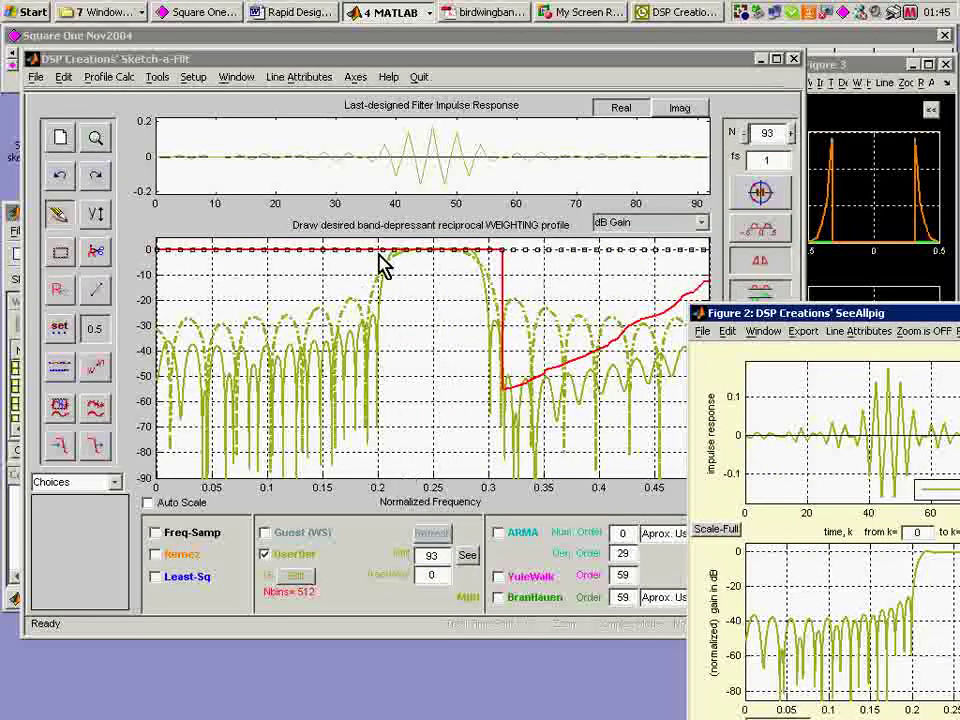
left_click(157, 251)
mouse_move(181, 286)
left_mouse_down()
mouse_move(284, 354)
mouse_move(369, 392)
left_mouse_up()
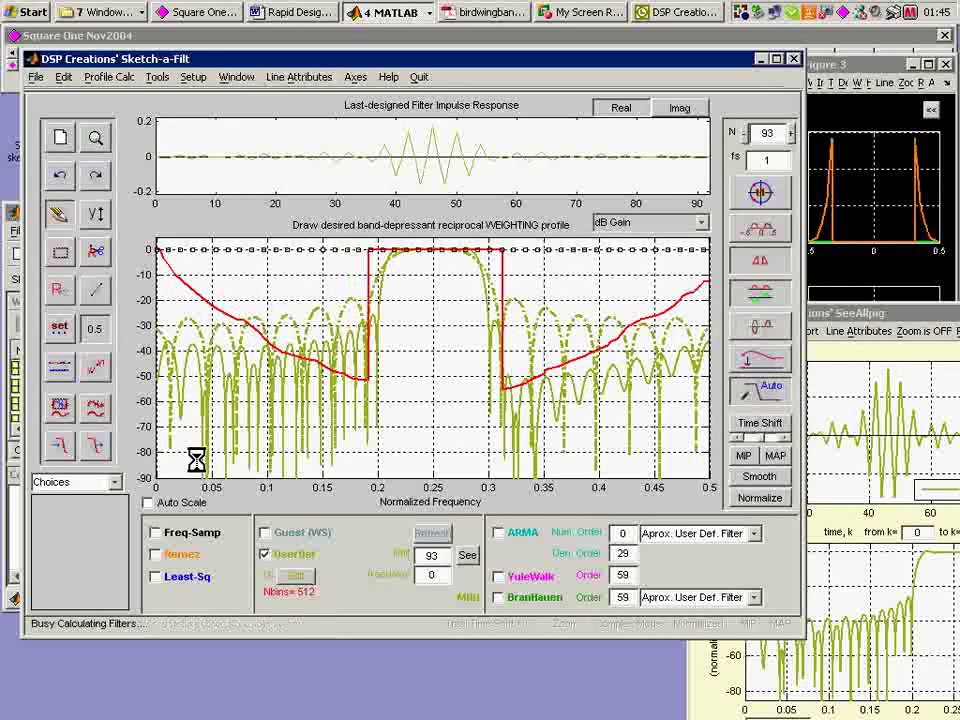
Review the full response, then redraw the lower-stopband weighting flat near -40 dB.
left_click(848, 314)
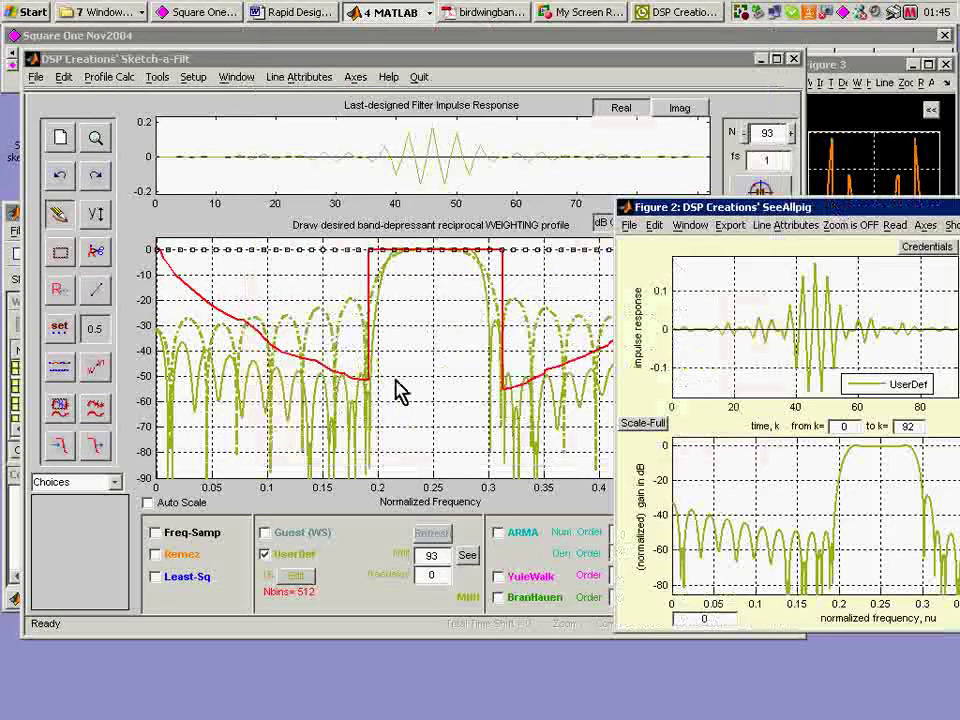
left_click(316, 368)
left_click_drag(314, 358, 154, 358)
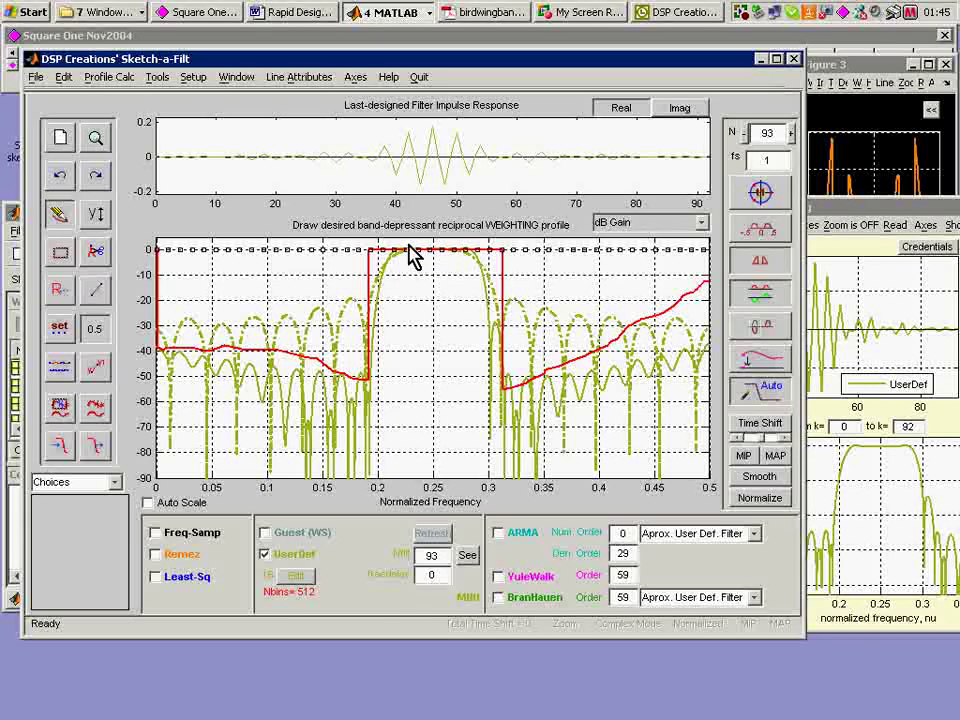
Draw a dip of about -10 dB into the passband weighting near 0.24 and inspect the responses.
mouse_move(409, 257)
left_mouse_down()
mouse_move(422, 285)
mouse_move(471, 253)
left_mouse_up()
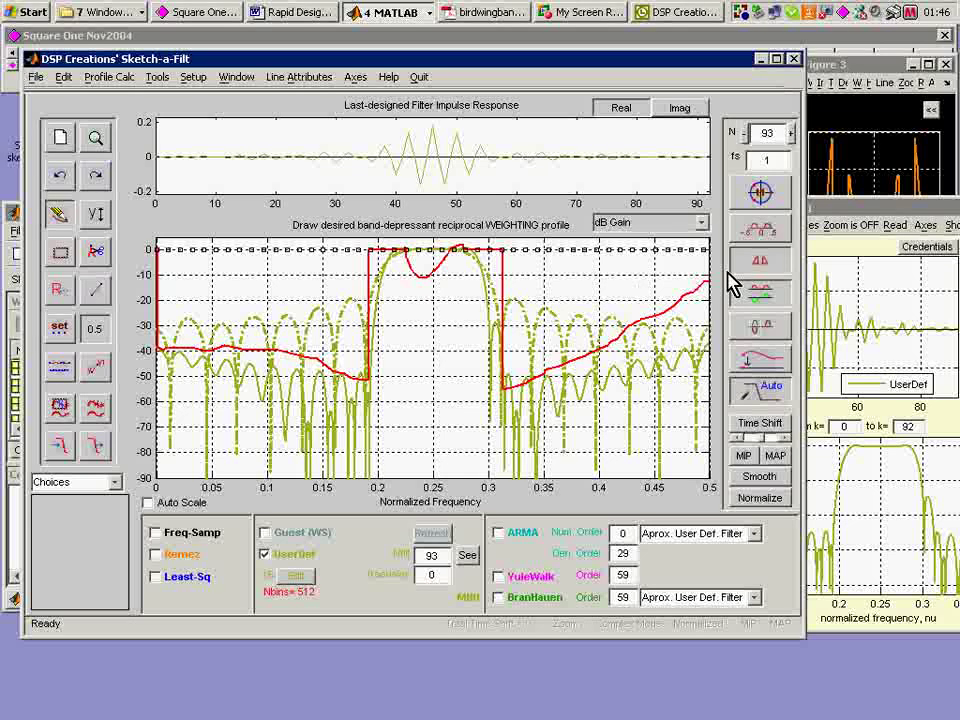
left_click_drag(870, 222, 520, 52)
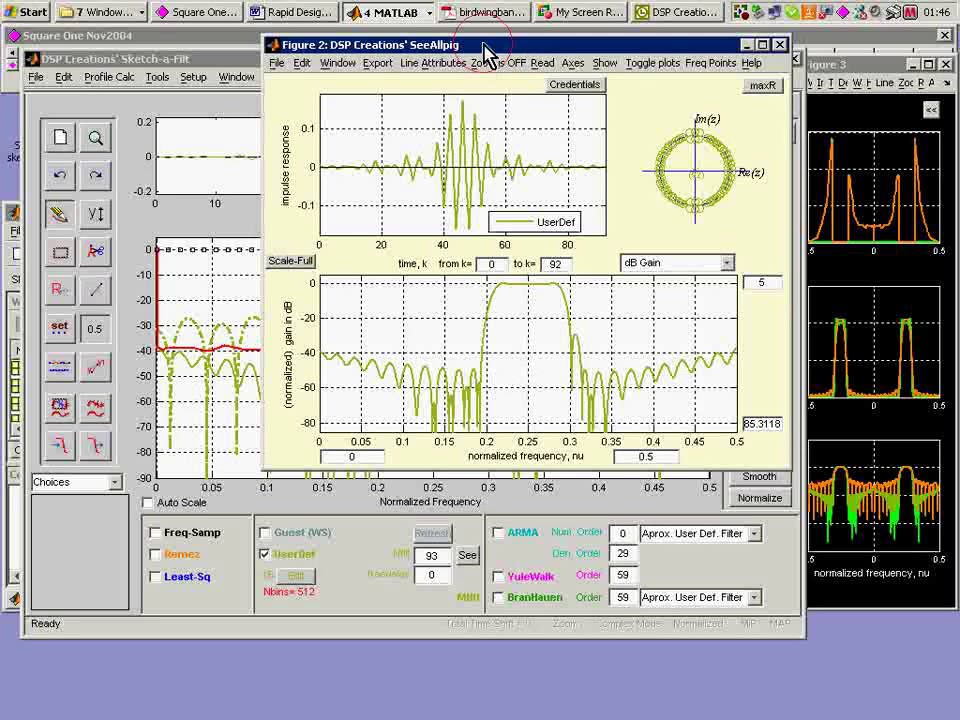
left_click_drag(483, 48, 407, 64)
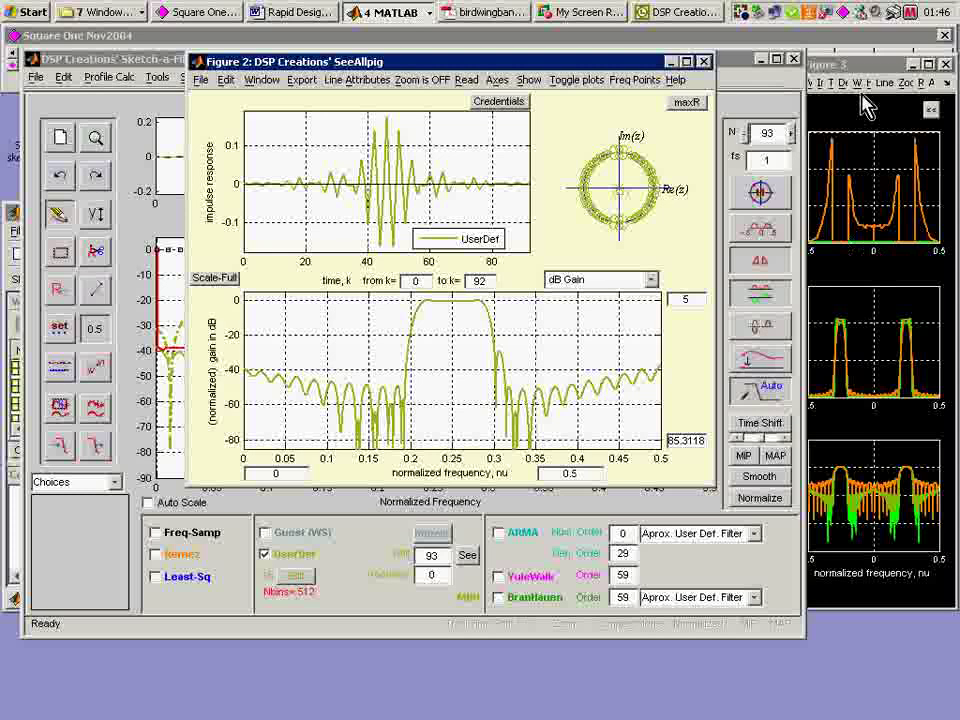
left_click_drag(850, 70, 790, 85)
left_click(405, 75)
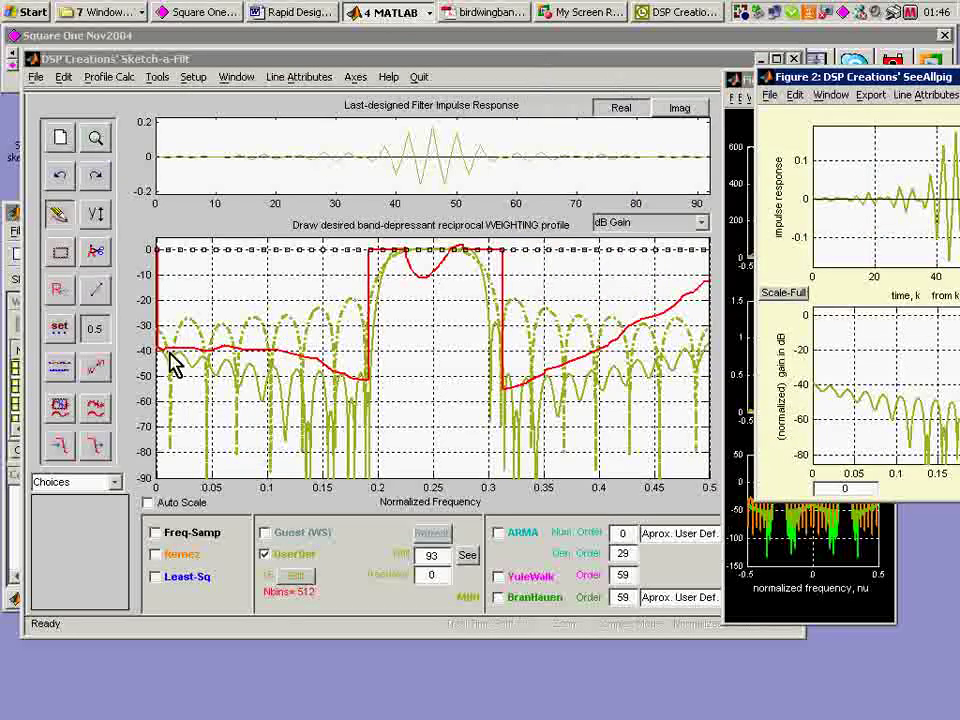
left_click(293, 78)
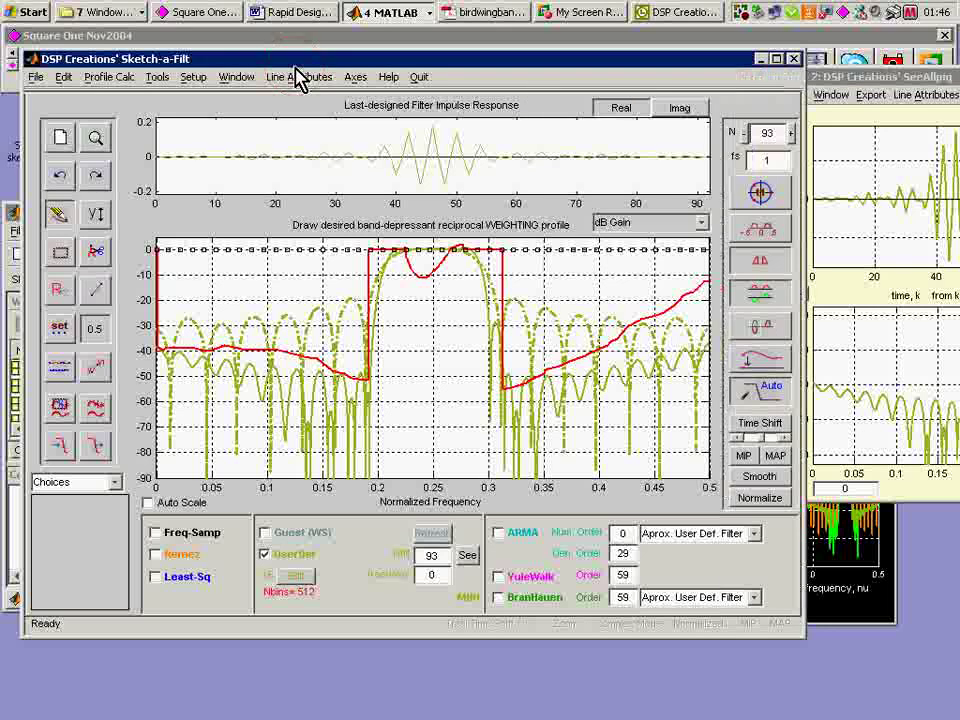